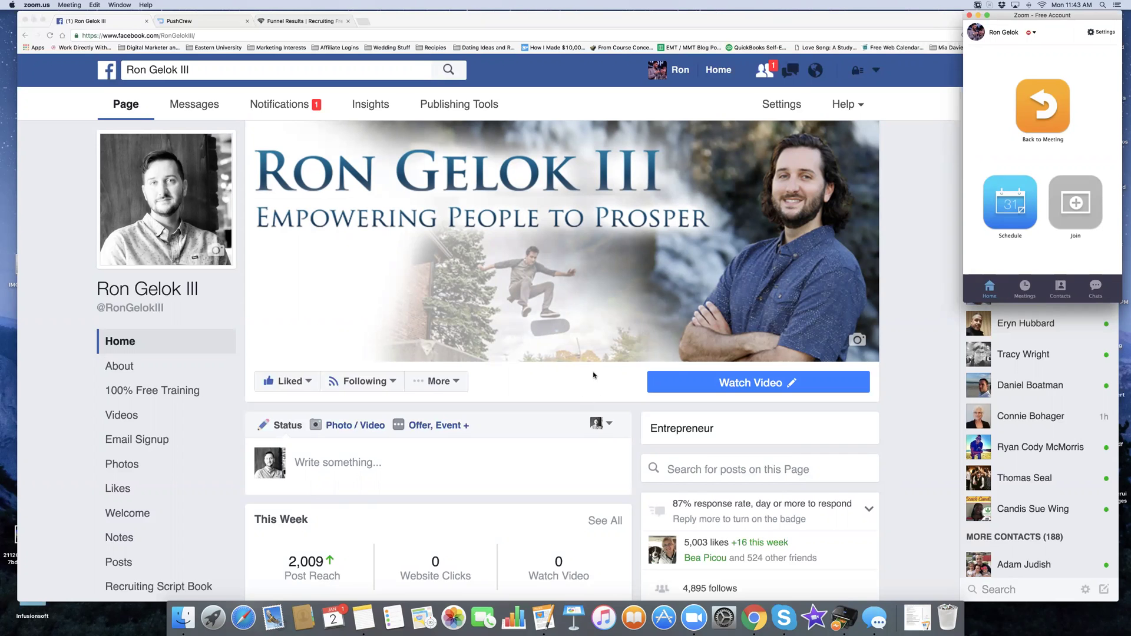
# Reload the PushCrew summary showing 152 subscribers and the last notification's 73 delivered, 9 clicks
pyautogui.scroll(-3, 593, 375)
pyautogui.scroll(3, 592, 375)
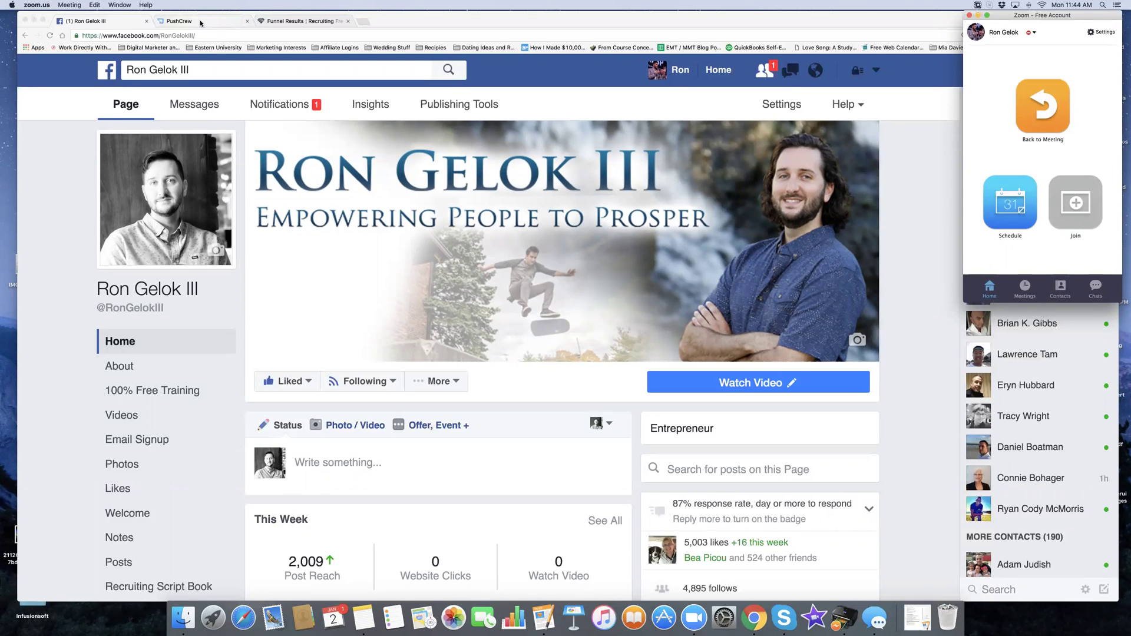
pyautogui.click(201, 23)
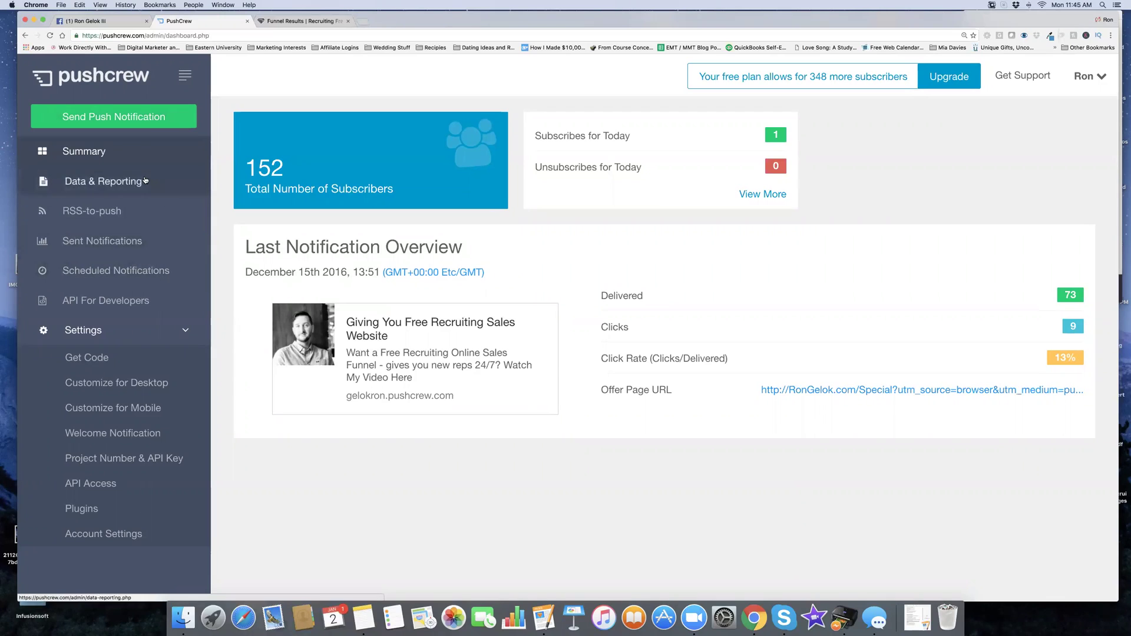
pyautogui.click(102, 152)
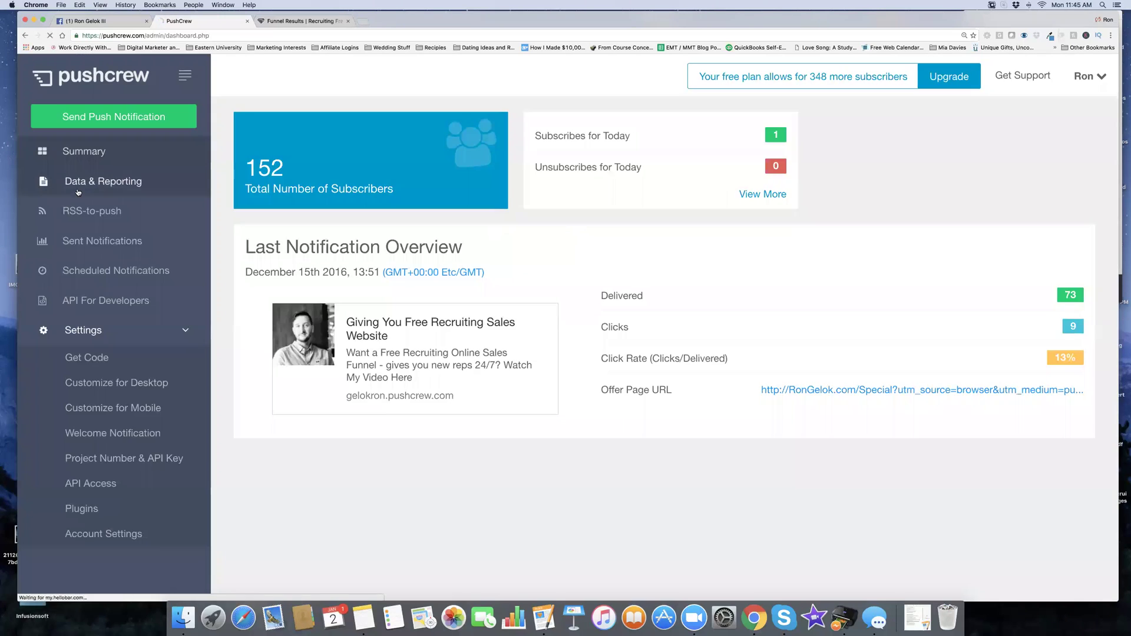
# Open the Sent Notifications list to review past notifications and their linked landing page
pyautogui.click(87, 246)
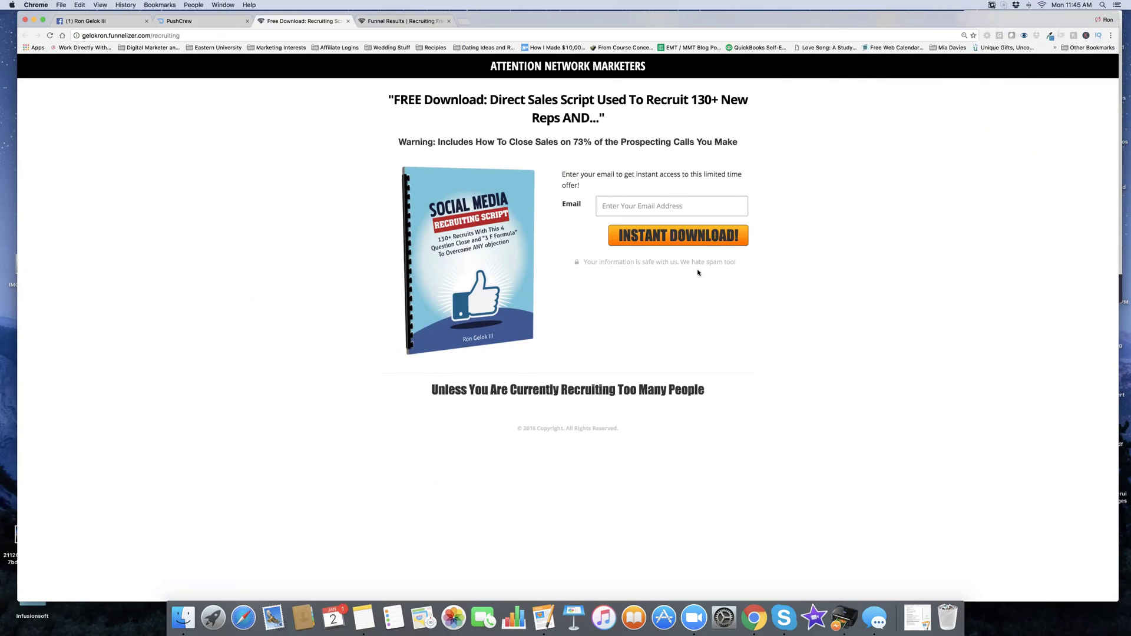
# Try the Free Download page's email field, then close that tab to return to Sent Notifications
pyautogui.click(672, 210)
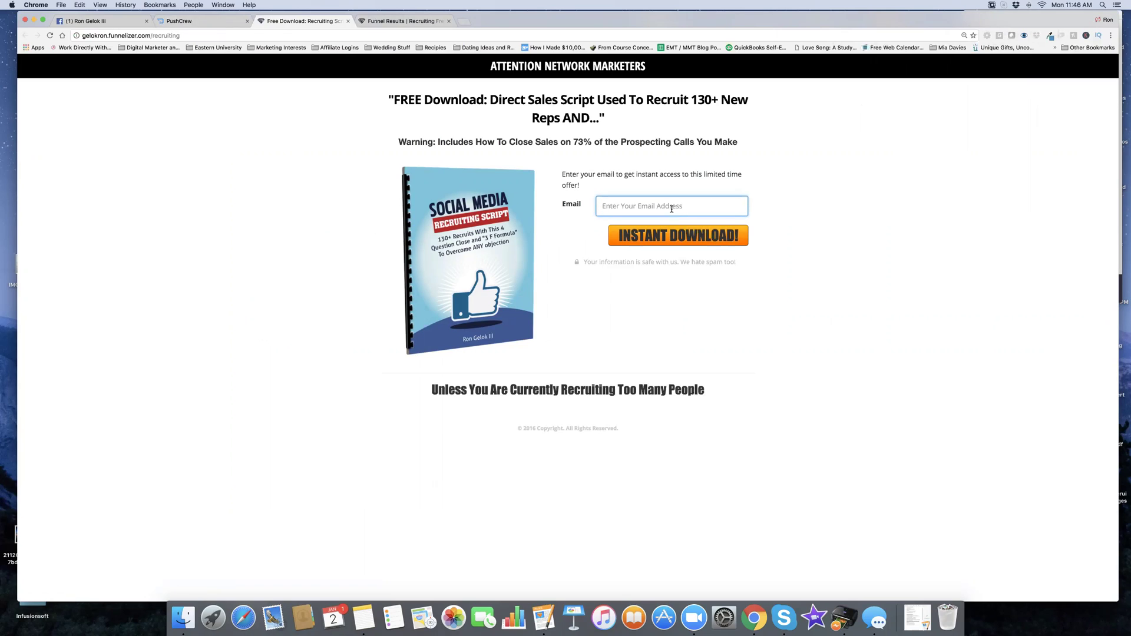
pyautogui.click(349, 21)
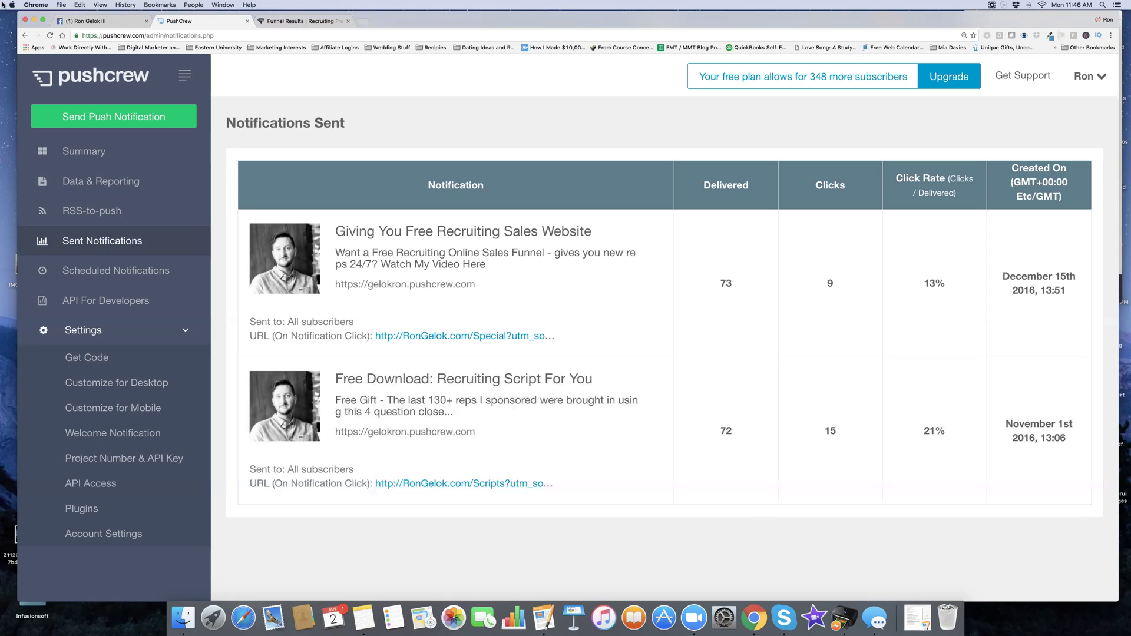
# Show the Recruiting Free Script Download funnel results: 341 opt-ins, 133 conversions, 39%
pyautogui.click(312, 22)
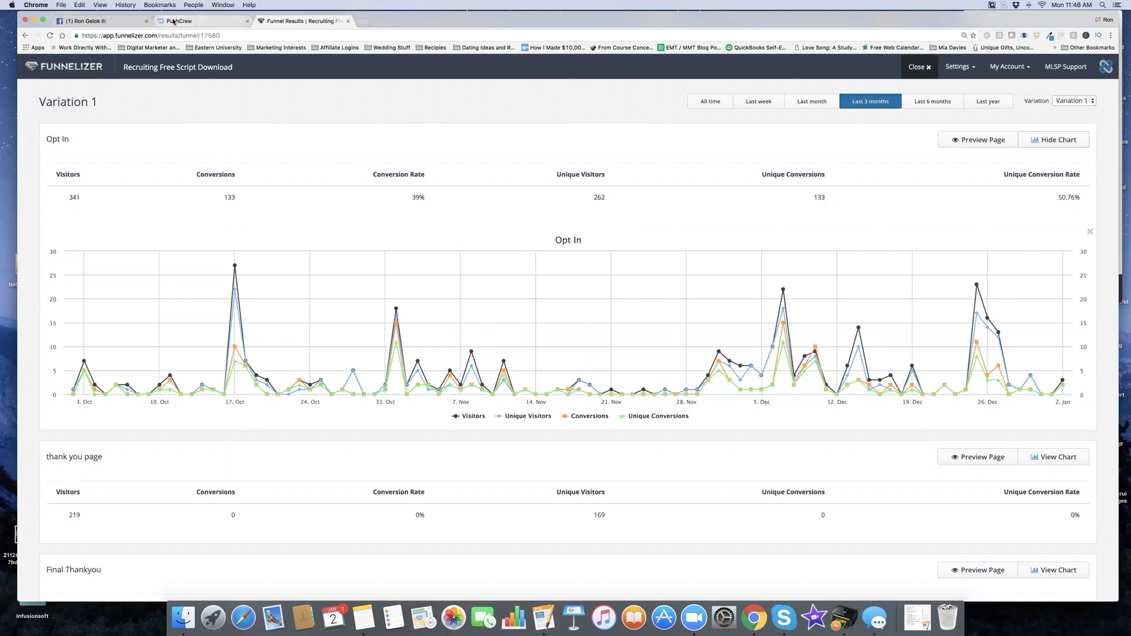
# Compare funnel opt-ins with sent notifications, ending on the November 1st notification at 21%
pyautogui.click(173, 22)
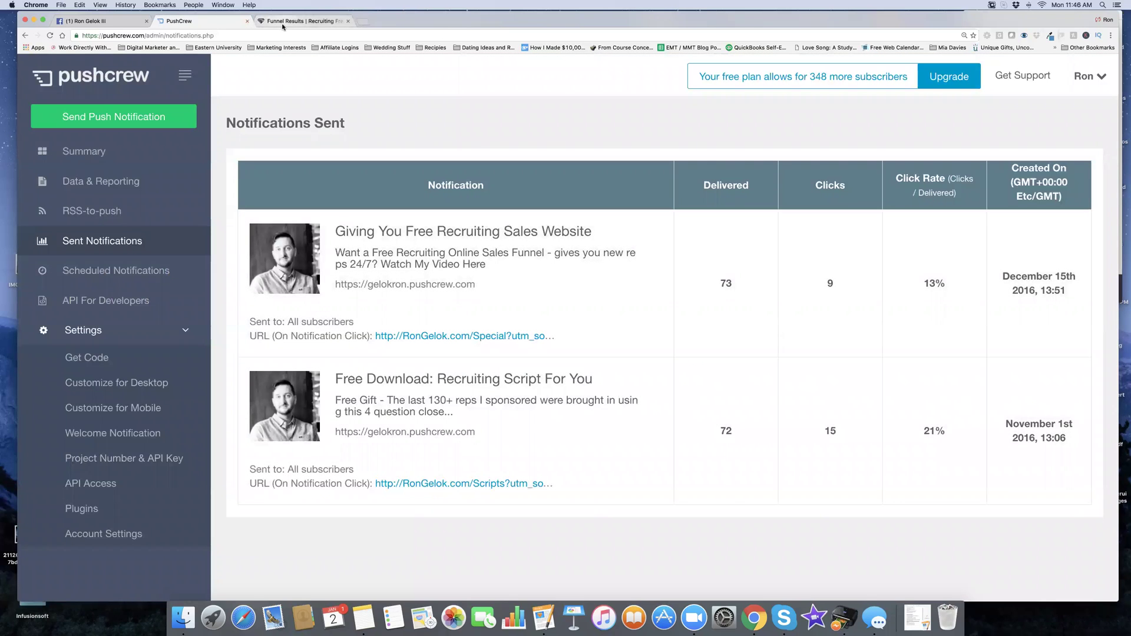
pyautogui.click(282, 23)
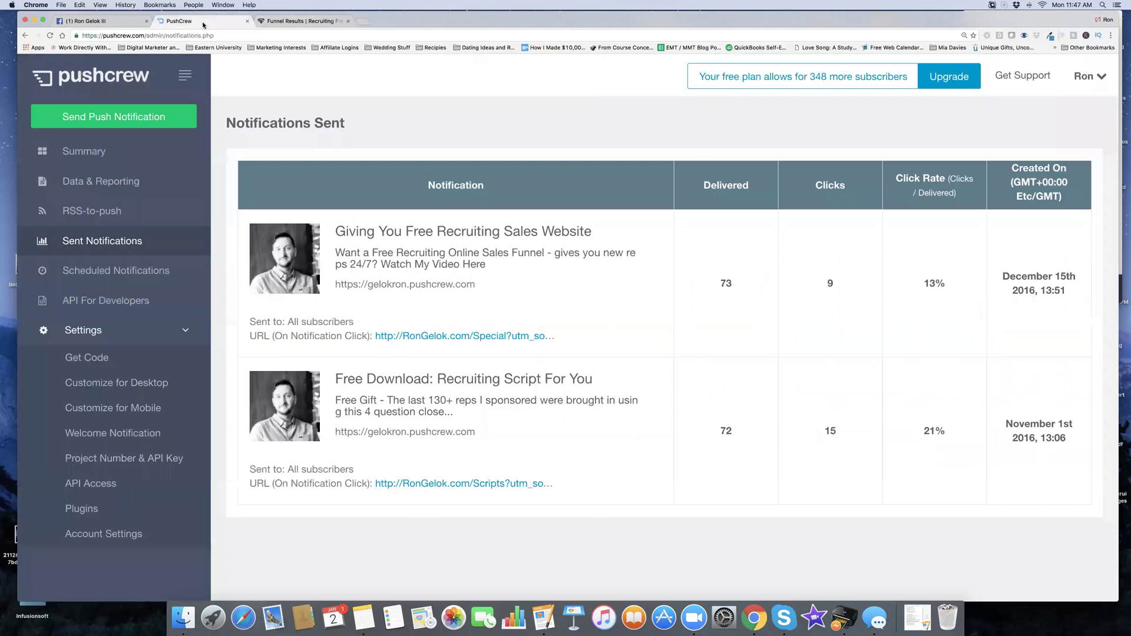
pyautogui.click(192, 22)
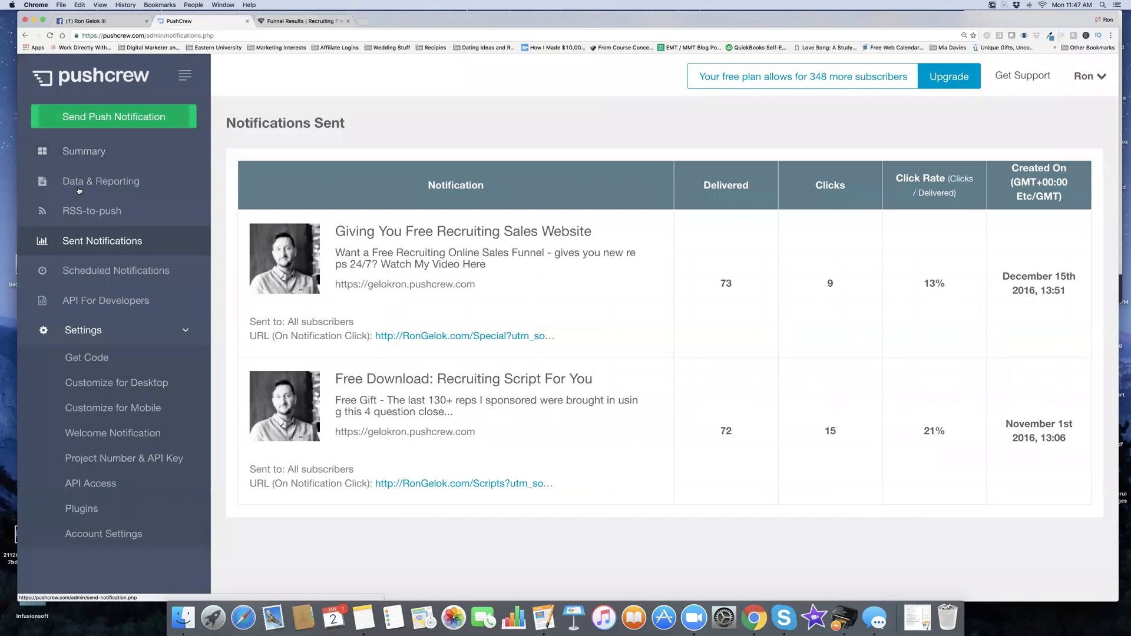
# Start a push notification to 152 subscribers titled "Here is My $1,500 New Years Gift..."
pyautogui.click(98, 117)
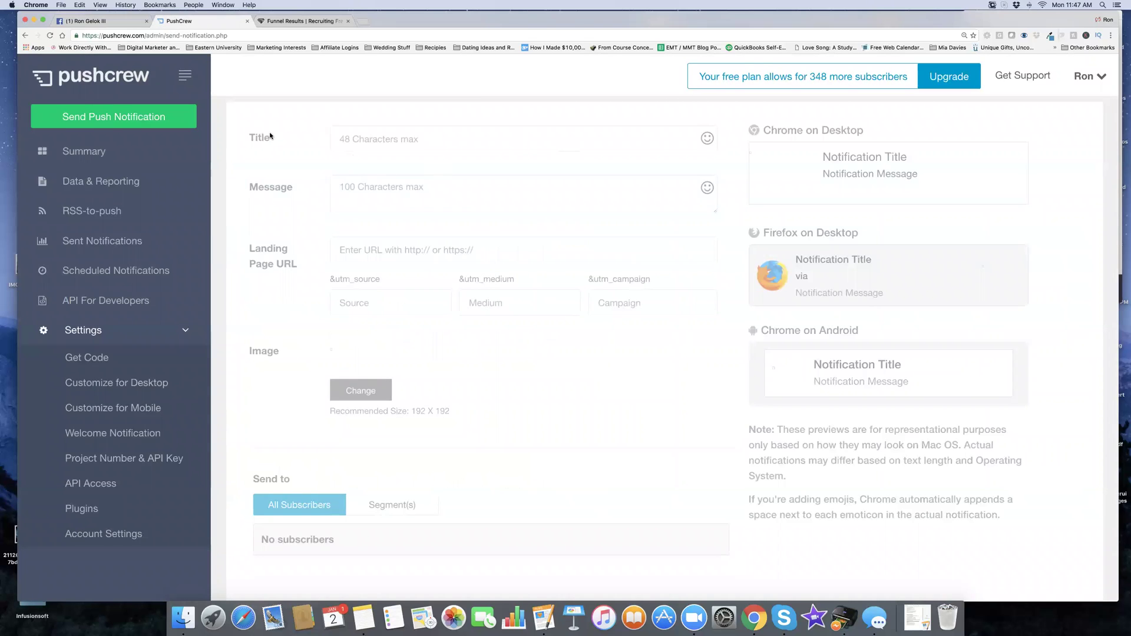
pyautogui.click(465, 181)
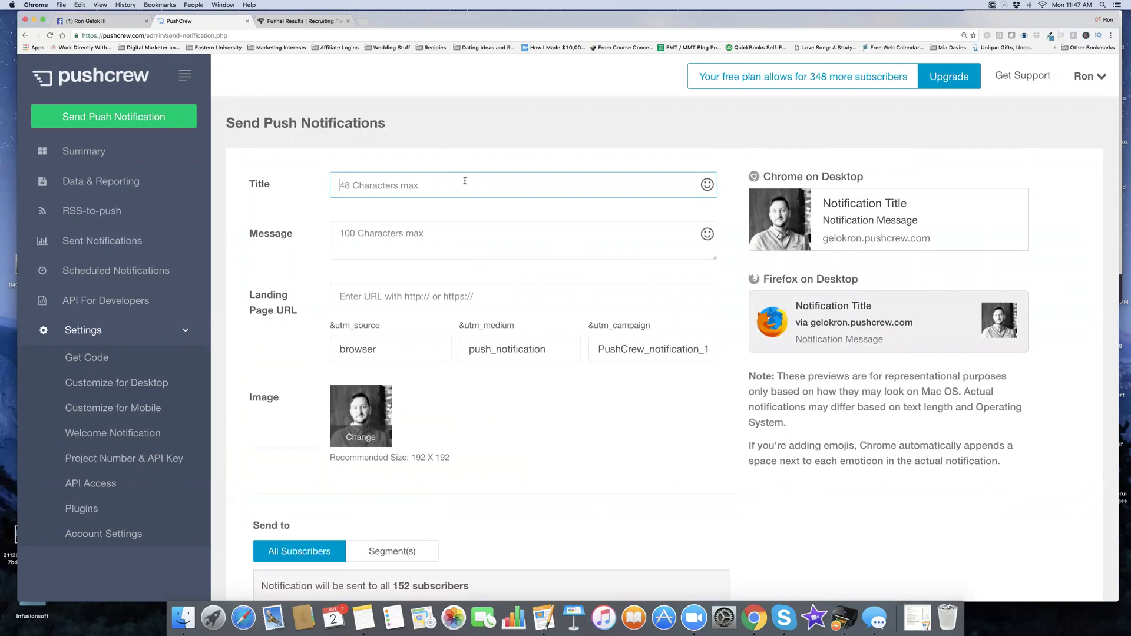
pyautogui.write('H')
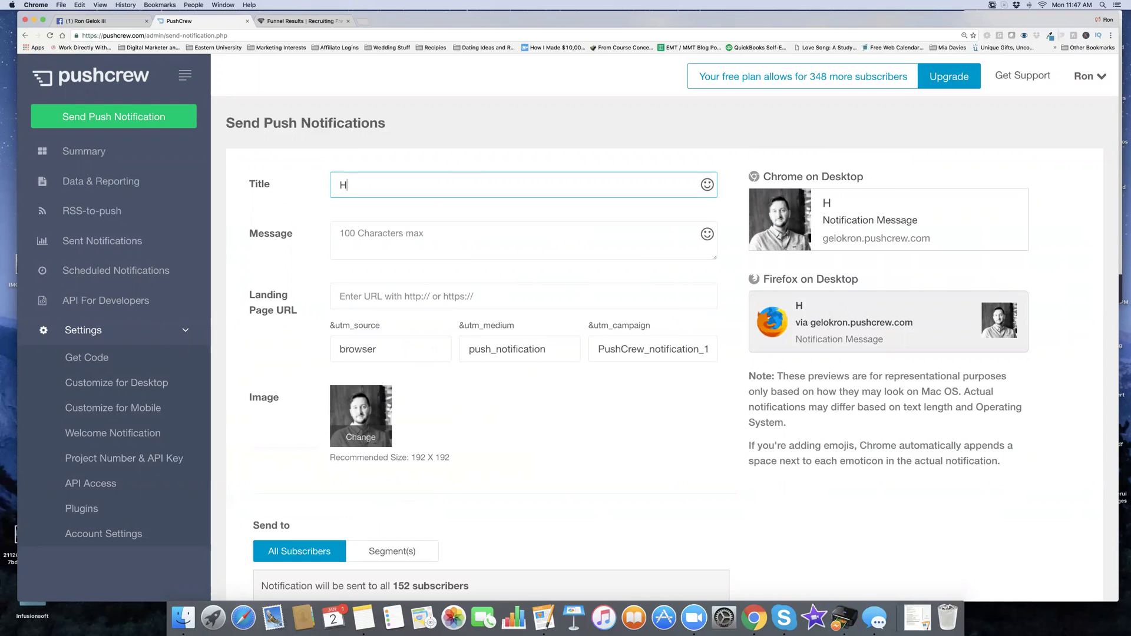
pyautogui.write('ere is My ')
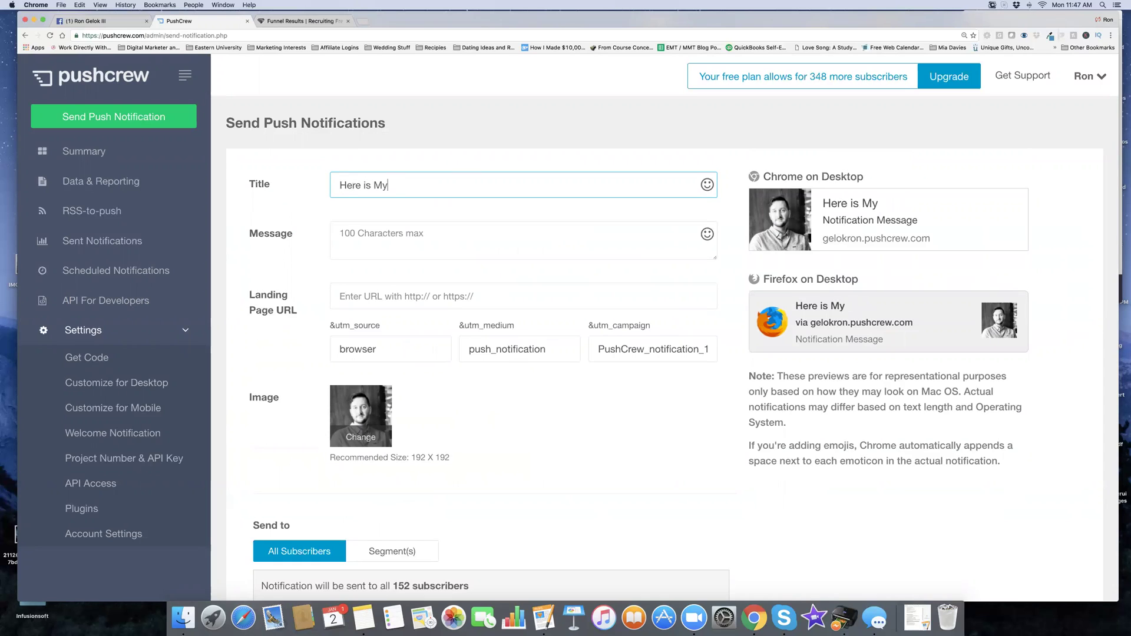
pyautogui.write('$1,500 New Yea')
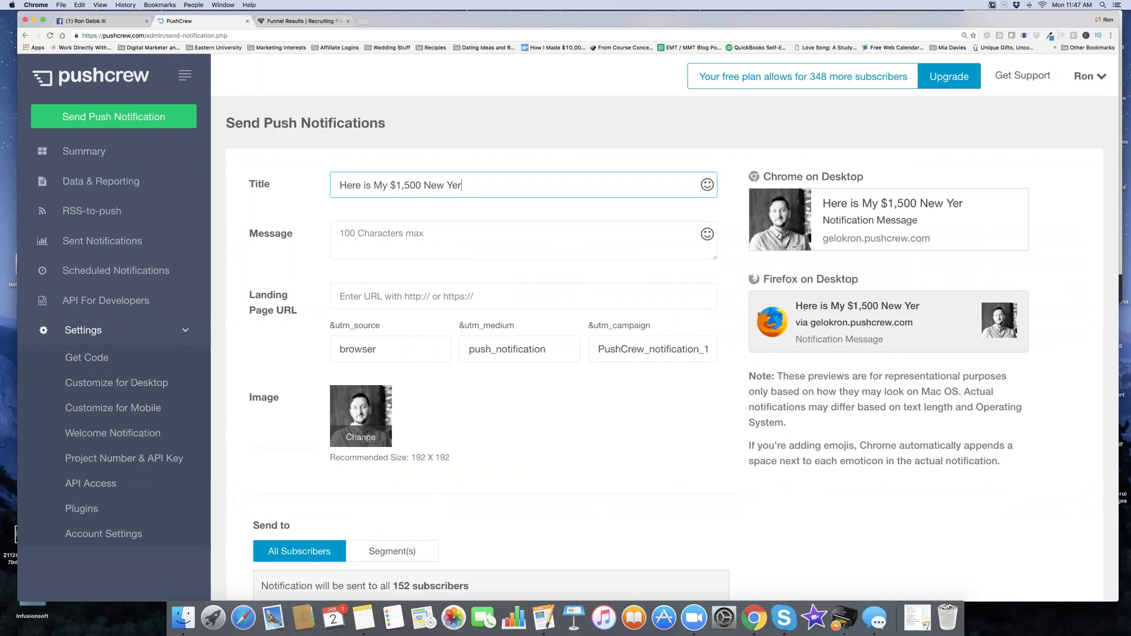
pyautogui.write('rs Gi')
pyautogui.press('BackSpace')
pyautogui.press('BackSpace')
pyautogui.write('Fits')
pyautogui.press('BackSpace')
pyautogui.press('BackSpace')
pyautogui.press('BackSpace')
pyautogui.write('Gift')
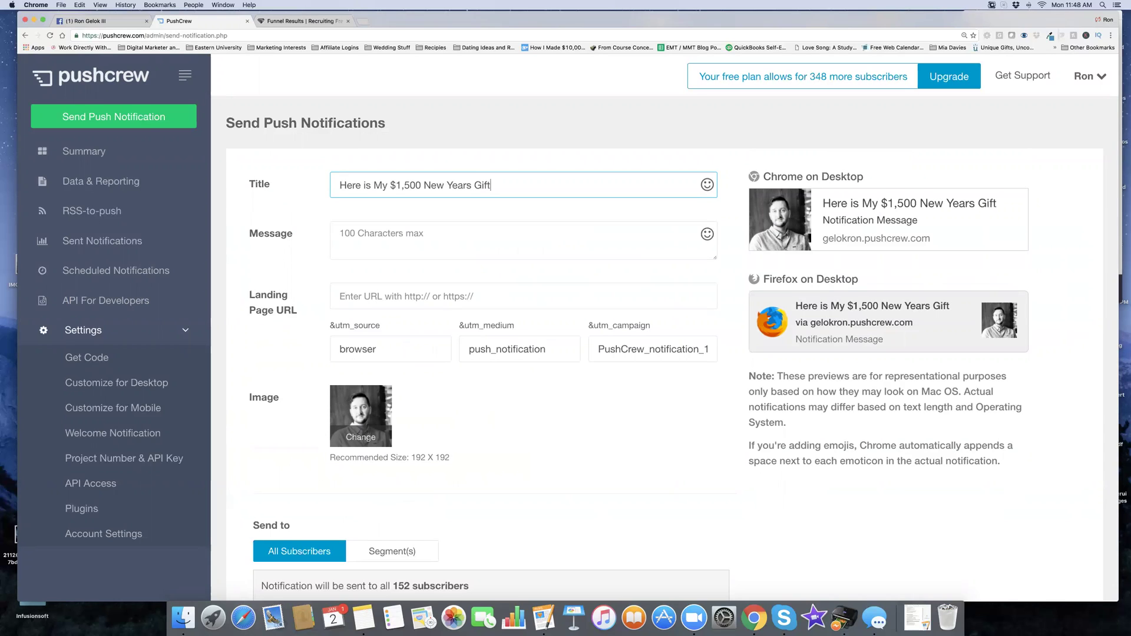
pyautogui.write(' To You')
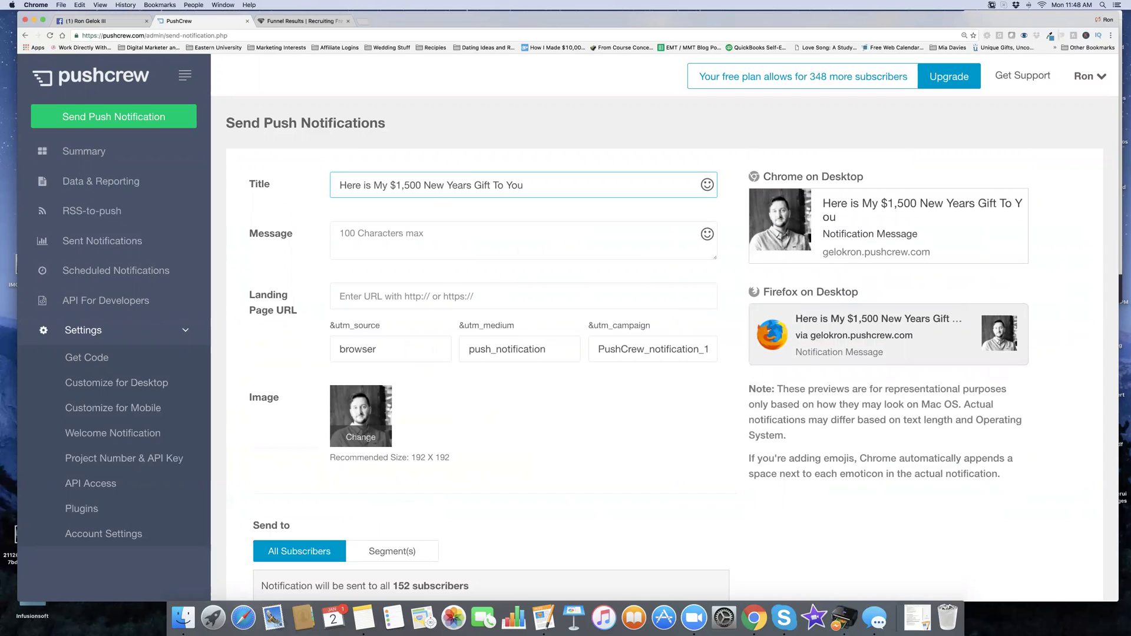
pyautogui.press('BackSpace')
pyautogui.press('BackSpace')
pyautogui.press('BackSpace')
pyautogui.press('BackSpace')
pyautogui.press('BackSpace')
pyautogui.press('BackSpace')
pyautogui.press('BackSpace')
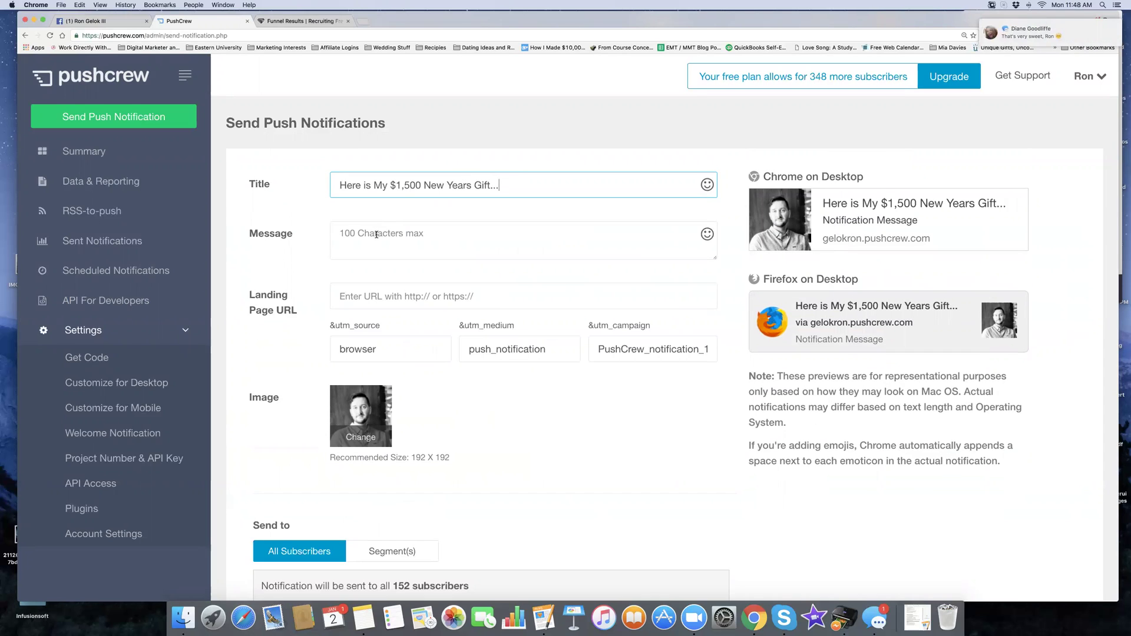
pyautogui.write('...')
pyautogui.click(376, 234)
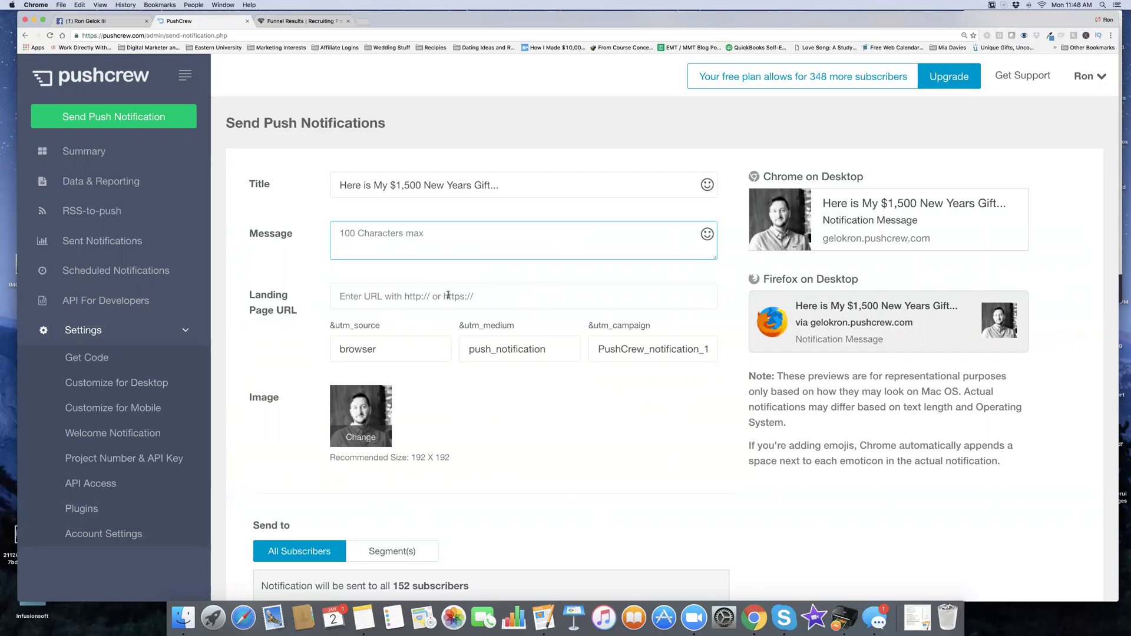
# Enter the Special landing URL and a message offering a 24/7 sales funnel, ending LIMITED
pyautogui.click(449, 295)
pyautogui.write('htt')
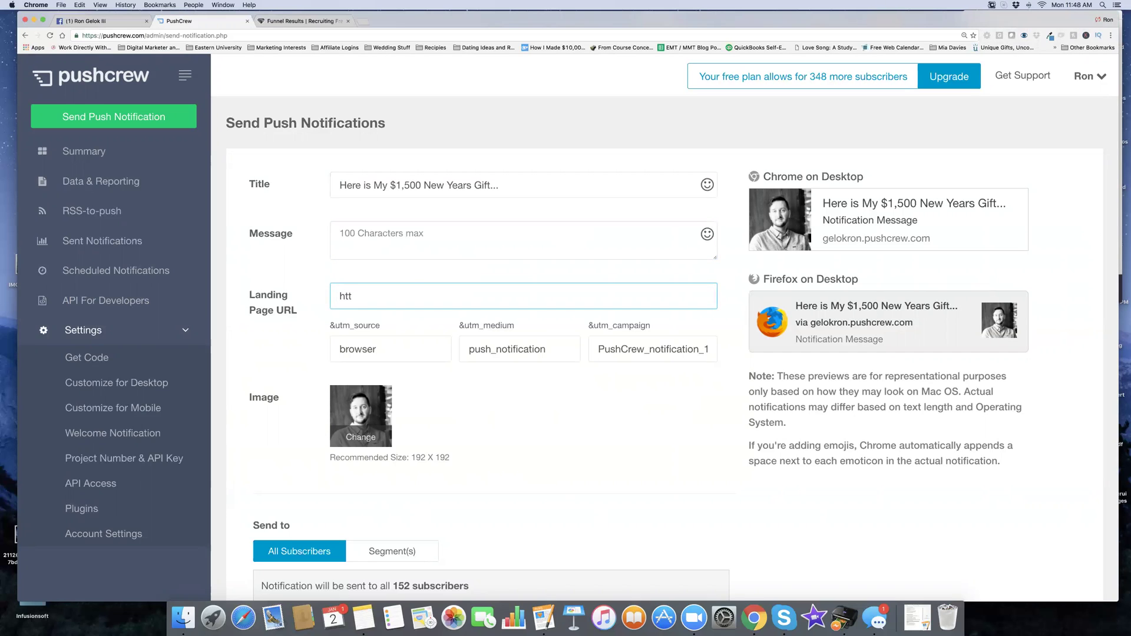
pyautogui.write('p://RonGelok.com/Special')
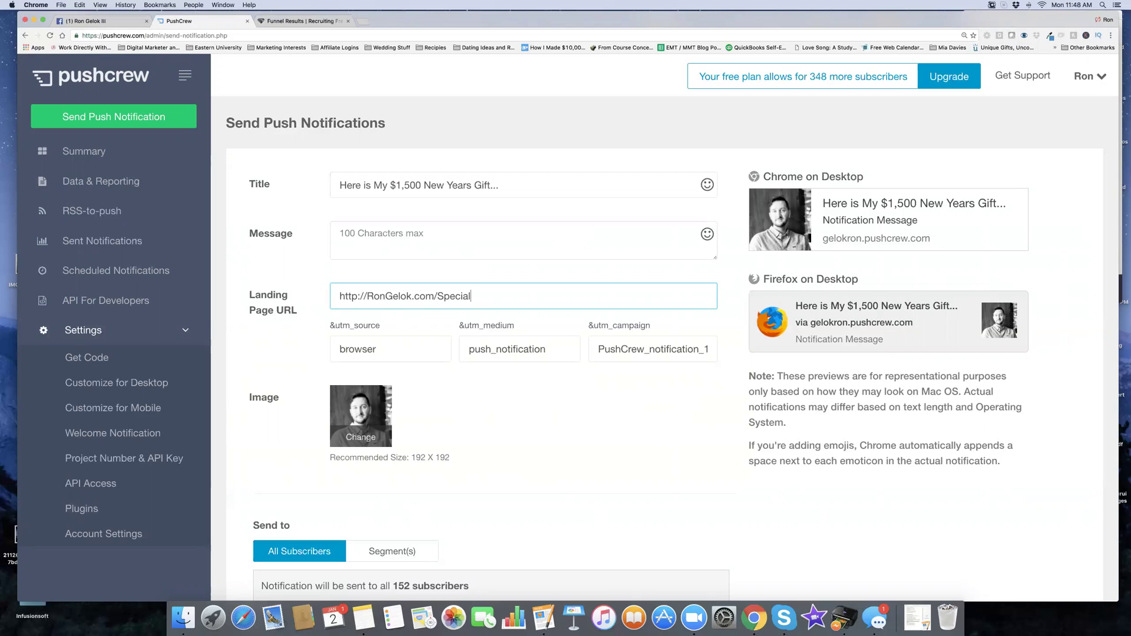
pyautogui.click(375, 234)
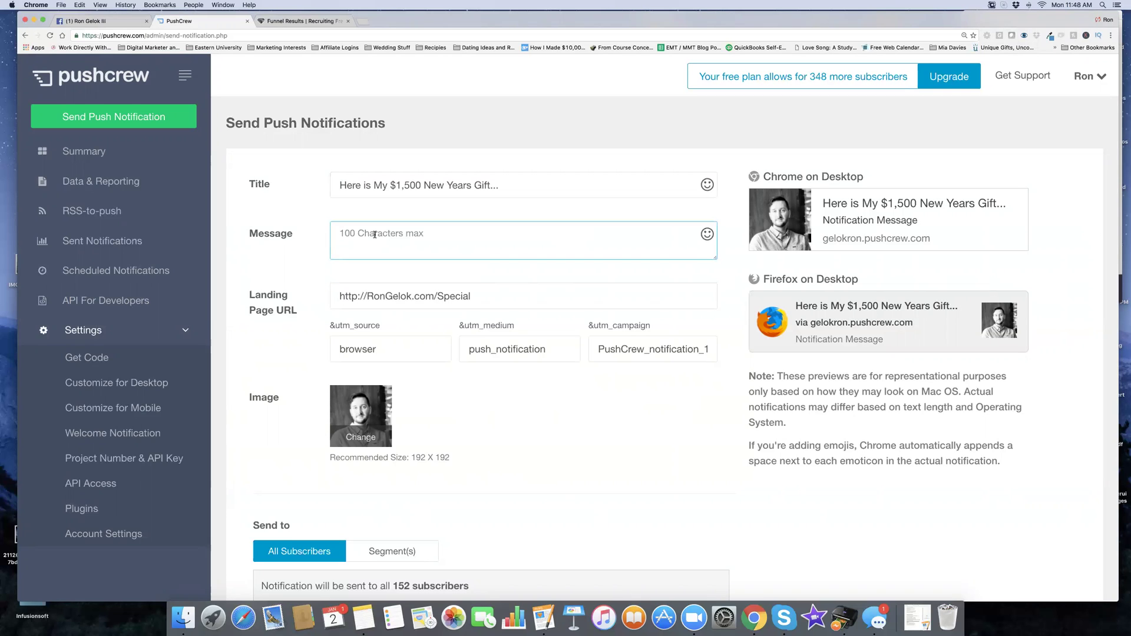
pyautogui.write('Want')
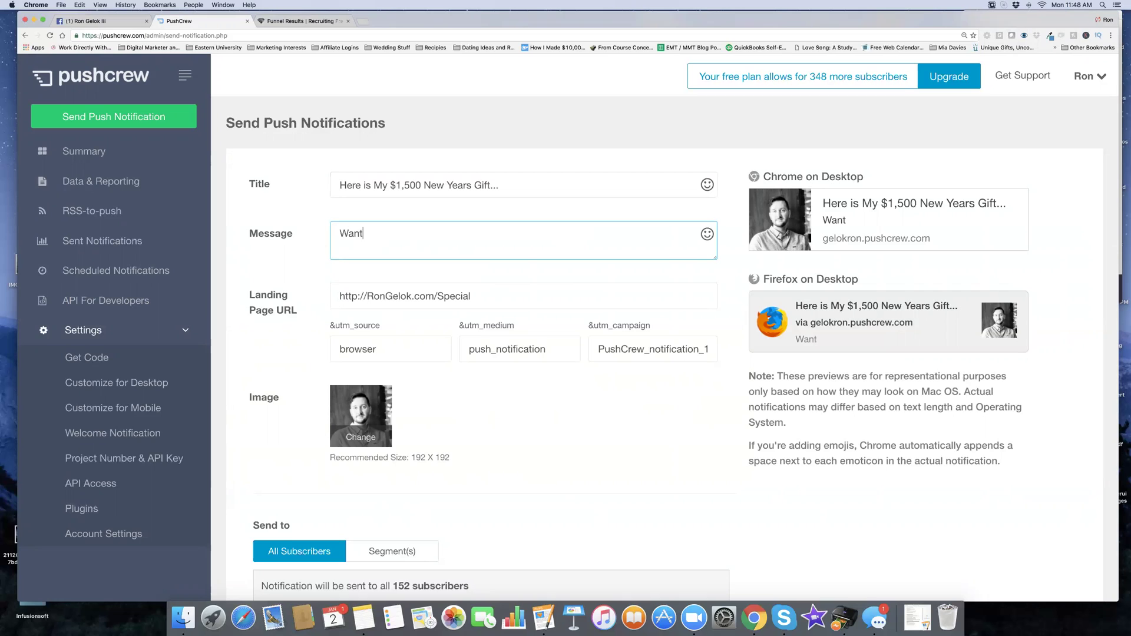
pyautogui.write(' Me to Make Your ')
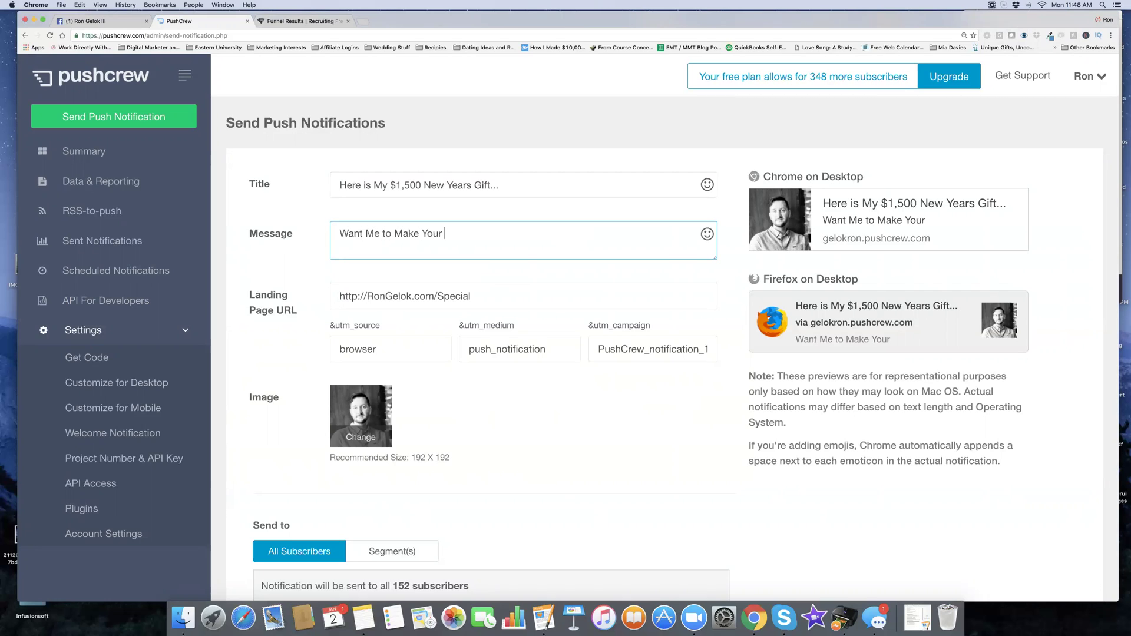
pyautogui.write('Online Marketing')
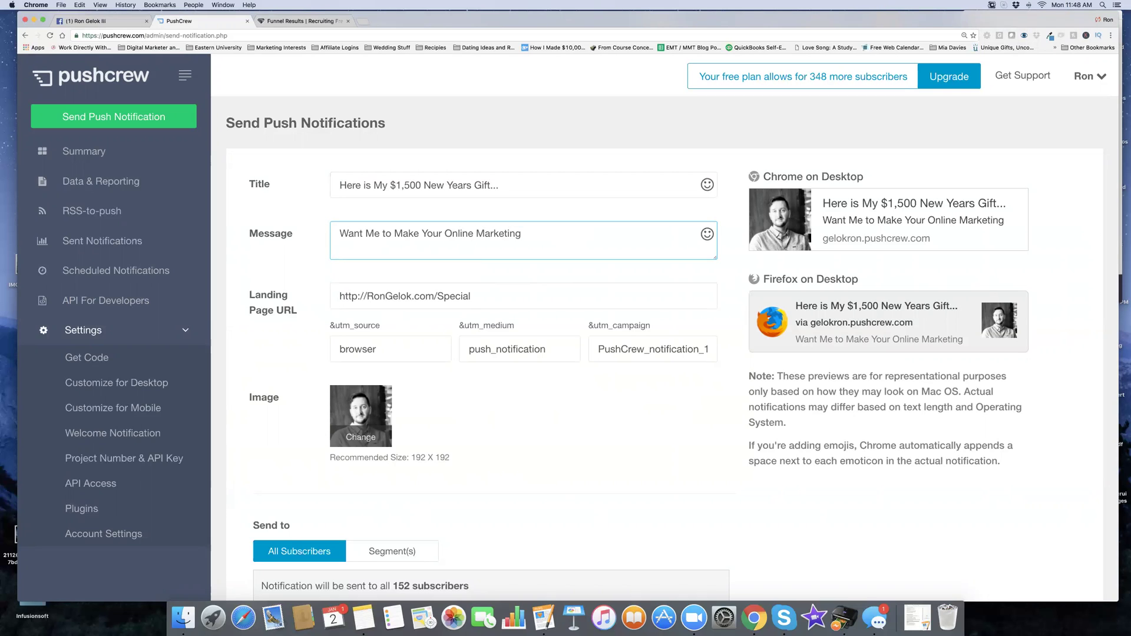
pyautogui.write('? ')
pyautogui.write('Want')
pyautogui.press('BackSpace')
pyautogui.press('BackSpace')
pyautogui.press('BackSpace')
pyautogui.press('BackSpace')
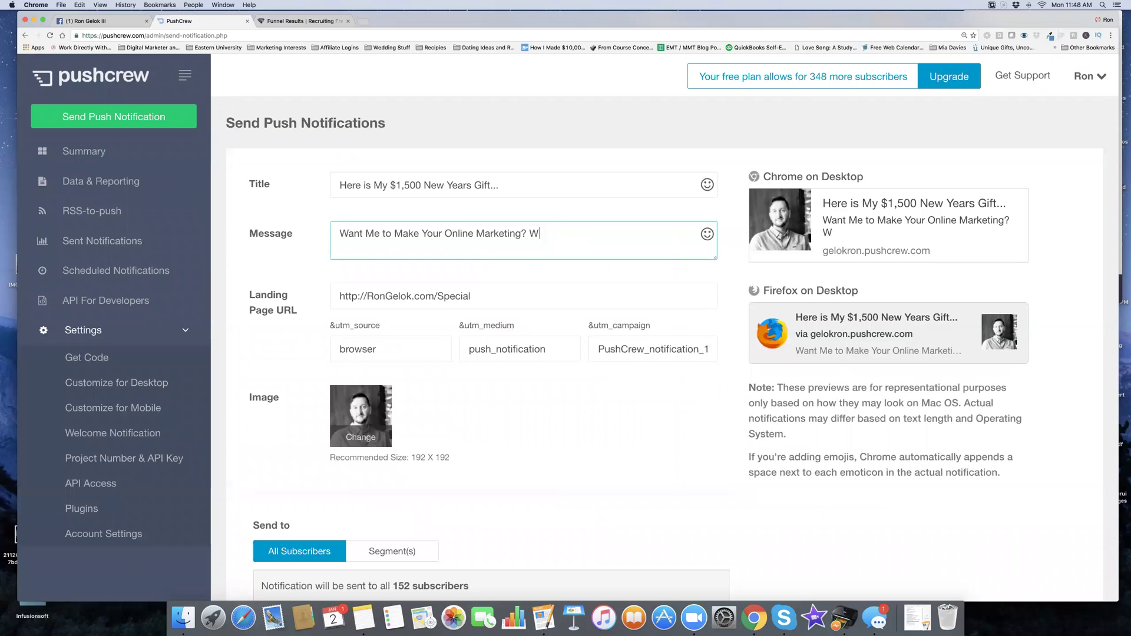
pyautogui.write("I'm giving away ")
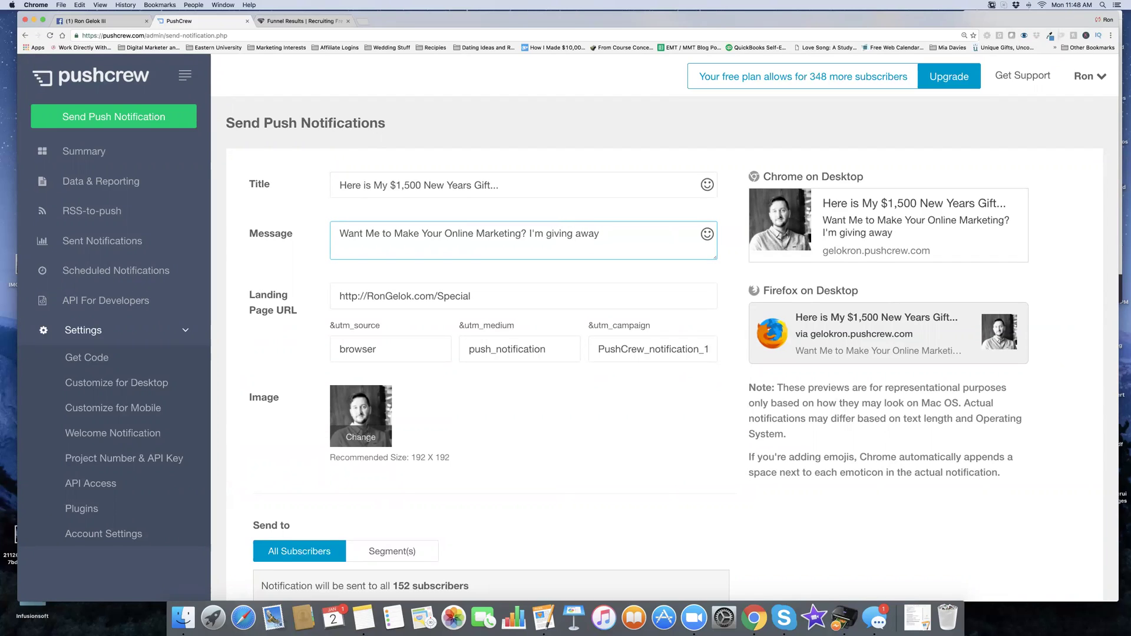
pyautogui.write('a 24/7 sales fun')
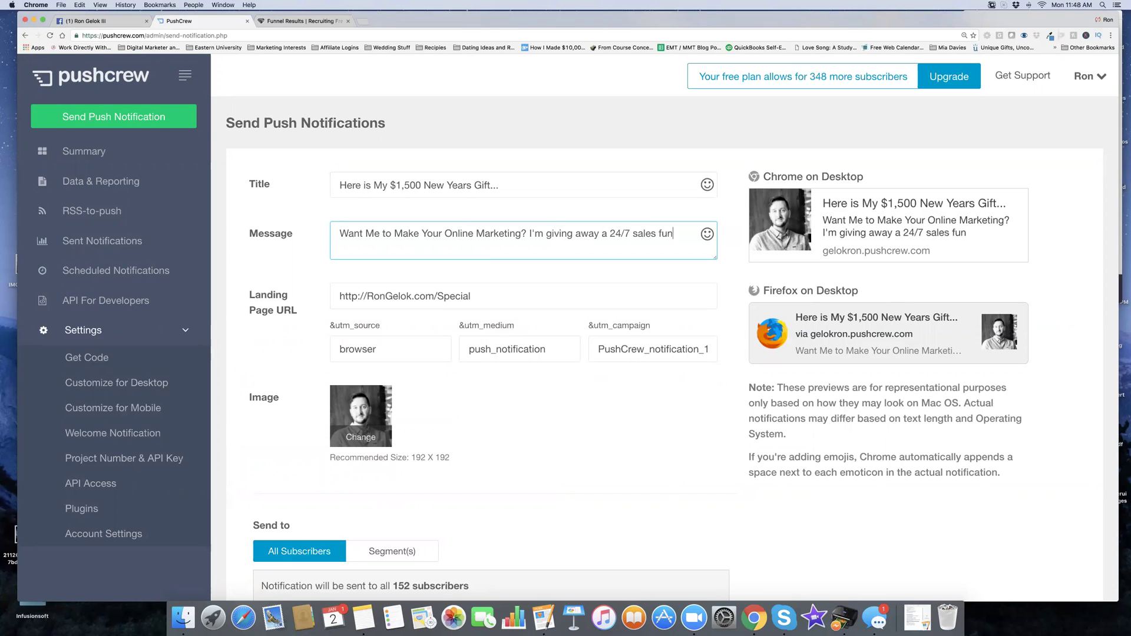
pyautogui.write('nel for your busi')
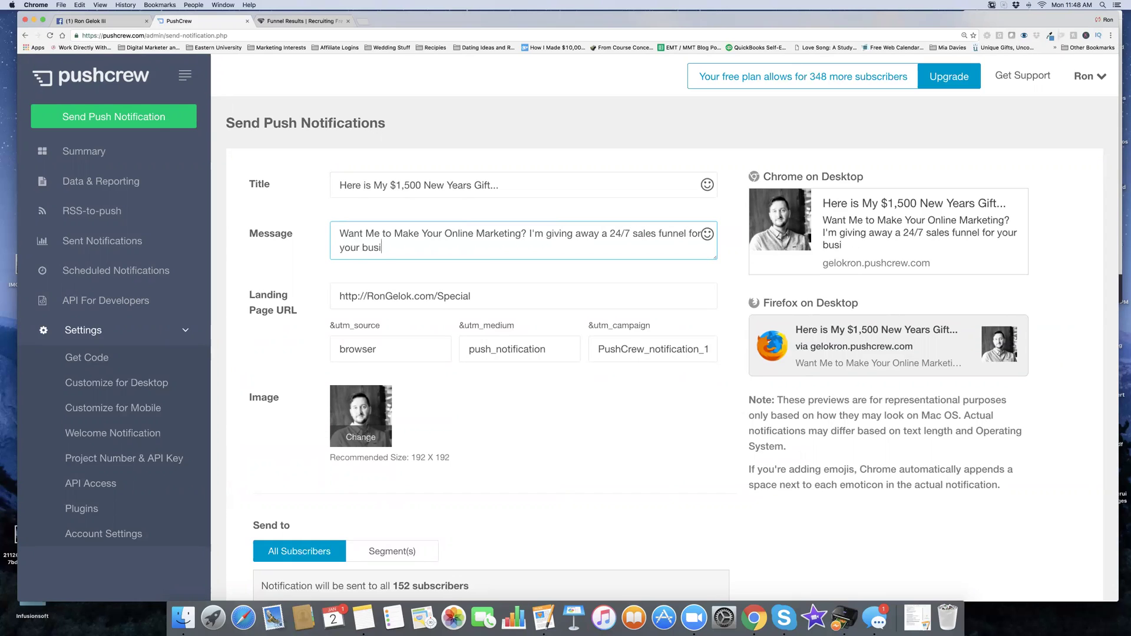
pyautogui.write('ness')
pyautogui.write('. ')
pyautogui.write('*Limit')
pyautogui.press('BackSpace')
pyautogui.press('BackSpace')
pyautogui.press('BackSpace')
pyautogui.press('BackSpace')
pyautogui.press('BackSpace')
pyautogui.press('BackSpace')
pyautogui.press('BackSpace')
pyautogui.press('BackSpace')
pyautogui.write('LIMITE')
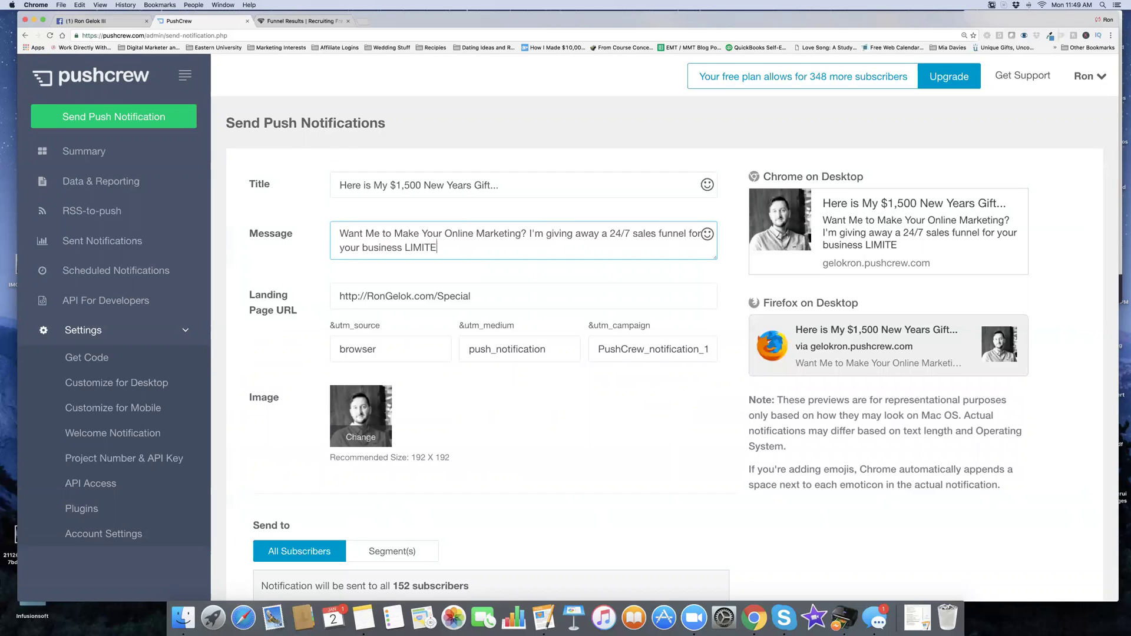
pyautogui.write('D')
pyautogui.scroll(-3, 539, 224)
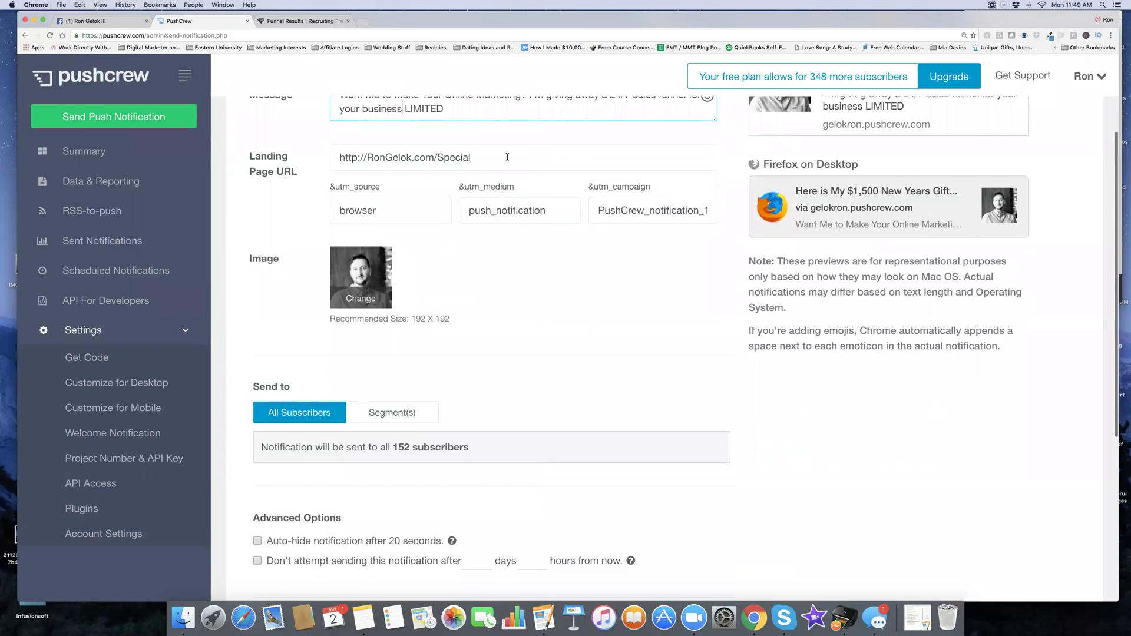
pyautogui.click(469, 154)
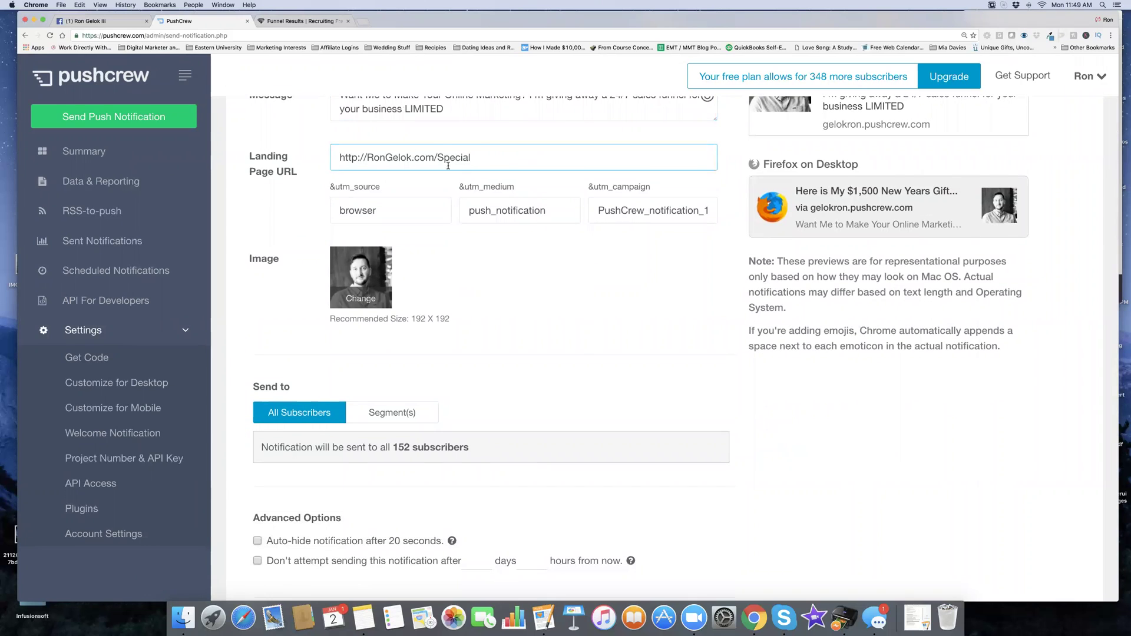
pyautogui.scroll(-4, 522, 291)
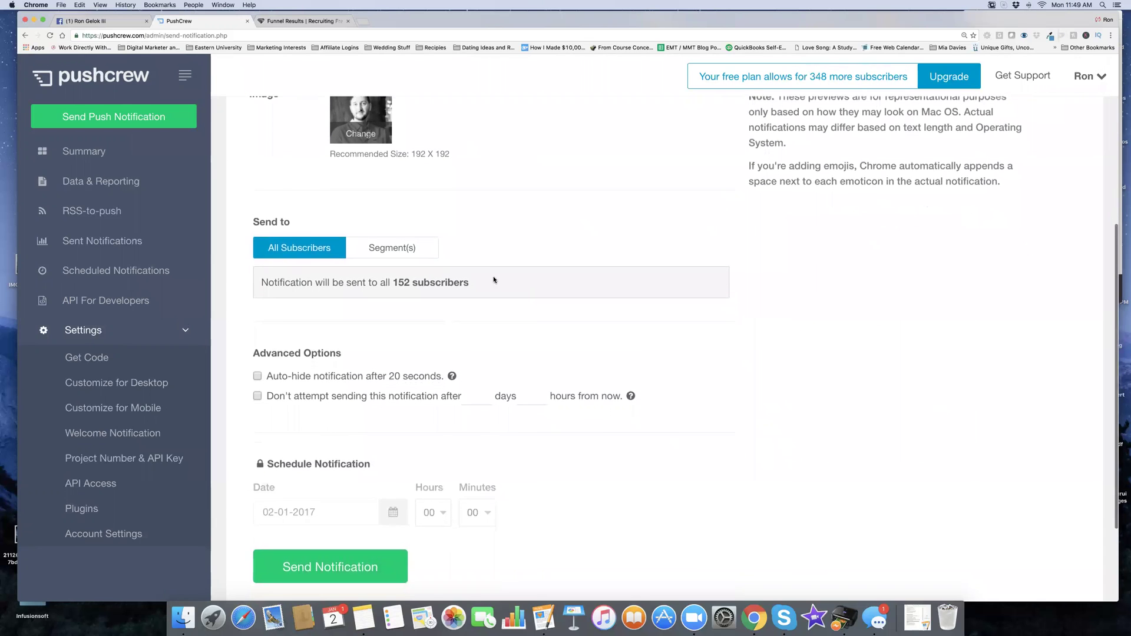
pyautogui.scroll(3, 493, 283)
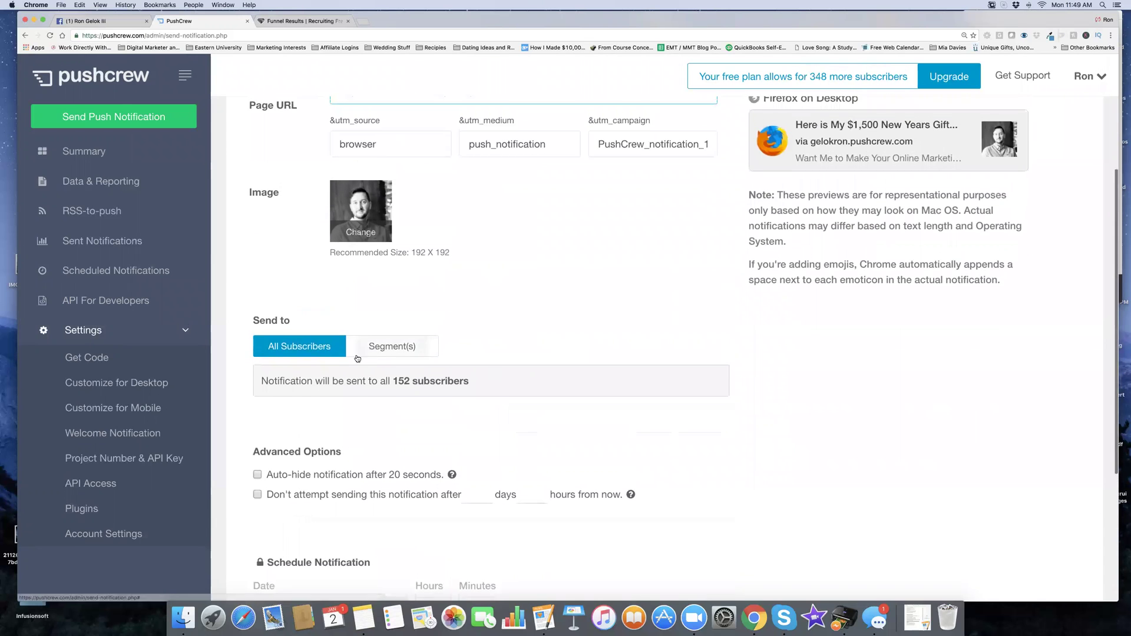
pyautogui.click(392, 350)
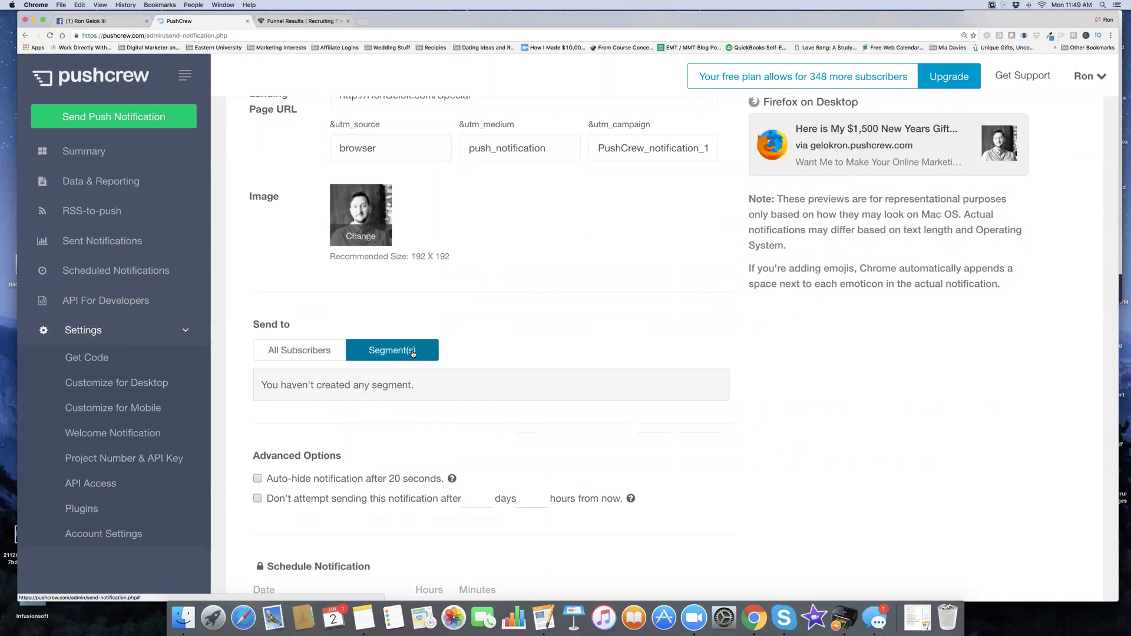
pyautogui.click(274, 351)
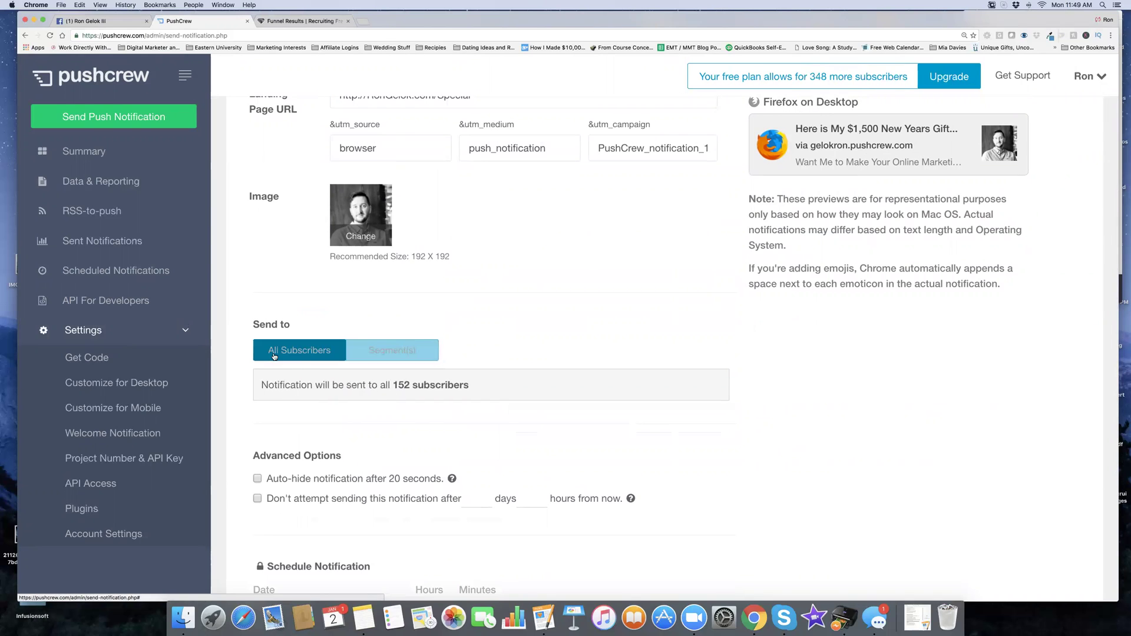
pyautogui.scroll(-1, 519, 424)
pyautogui.scroll(-3, 519, 424)
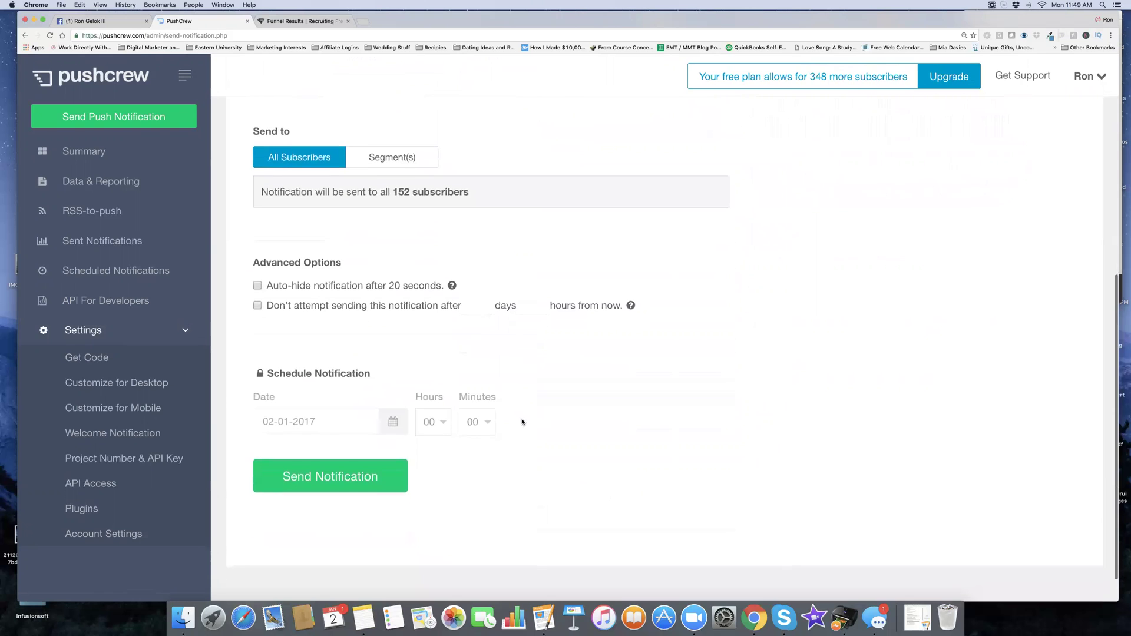
pyautogui.scroll(2, 492, 392)
pyautogui.scroll(8, 488, 389)
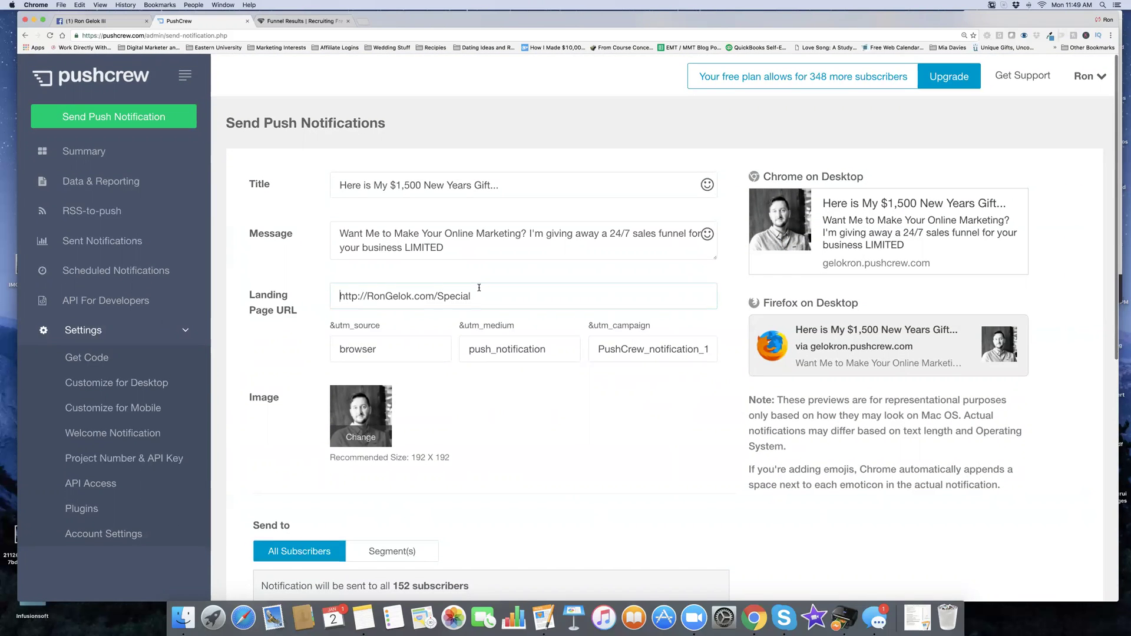
# Load the copied landing URL in the other tab and scroll through the Limited Time Offer page
pyautogui.tripleClick(479, 289)
pyautogui.press('super+c')
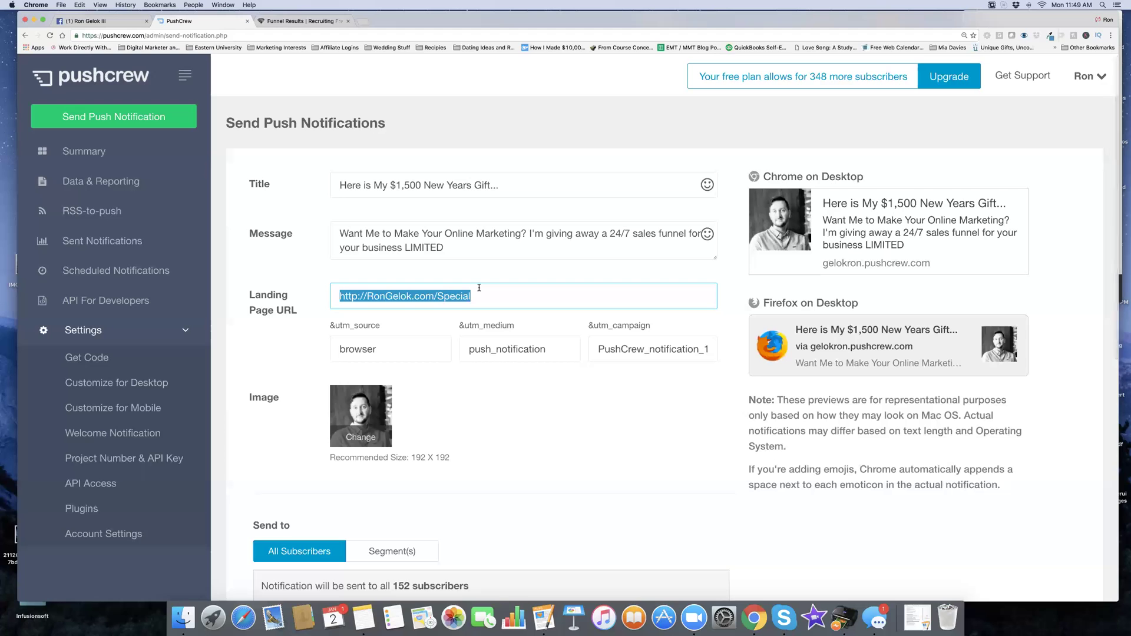
pyautogui.click(313, 19)
pyautogui.click(294, 34)
pyautogui.press('super+v')
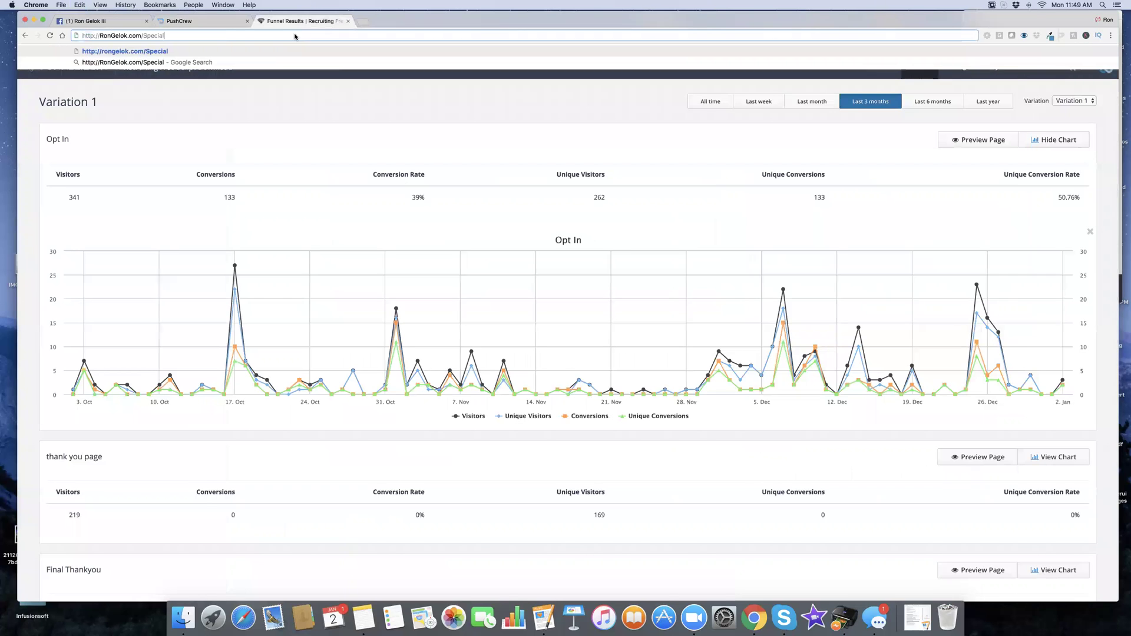
pyautogui.press('Return')
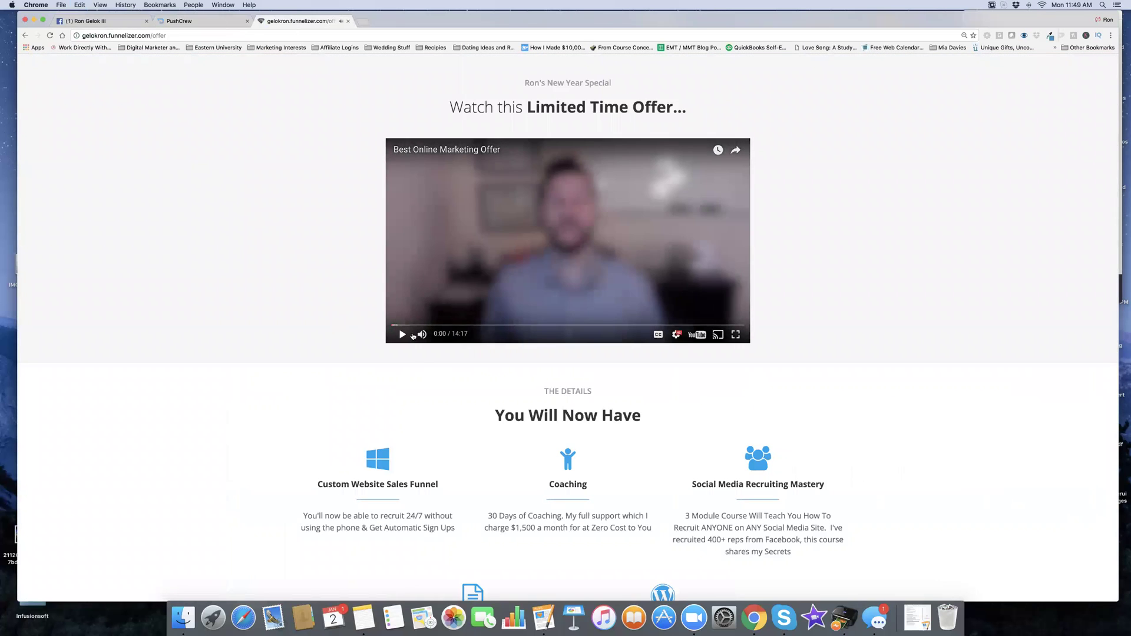
pyautogui.scroll(-5, 673, 421)
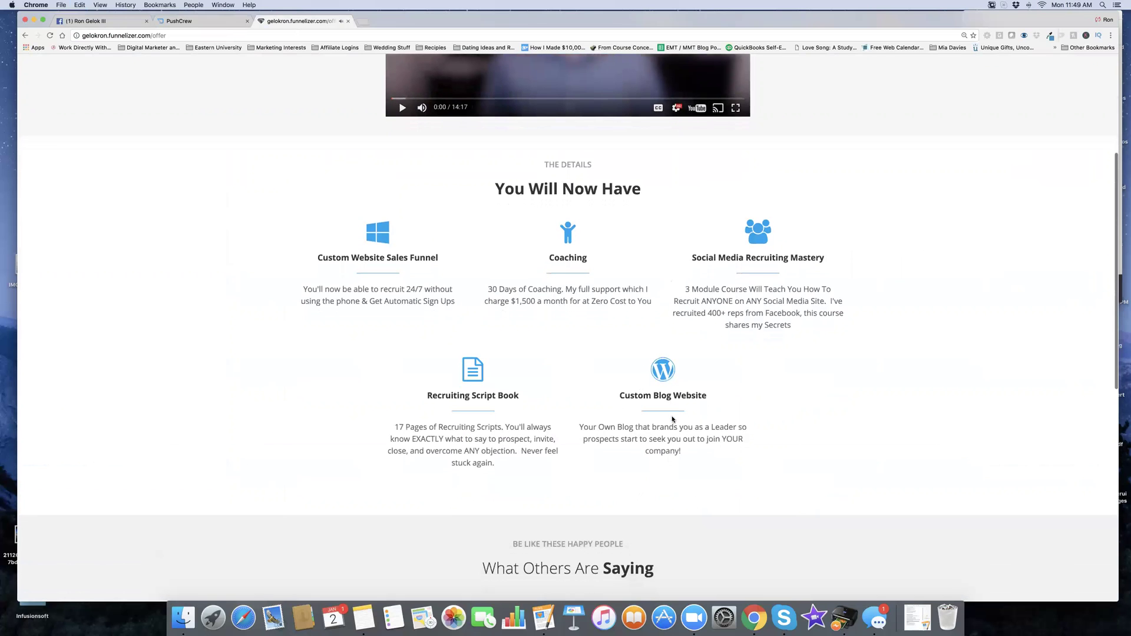
pyautogui.scroll(-6, 715, 417)
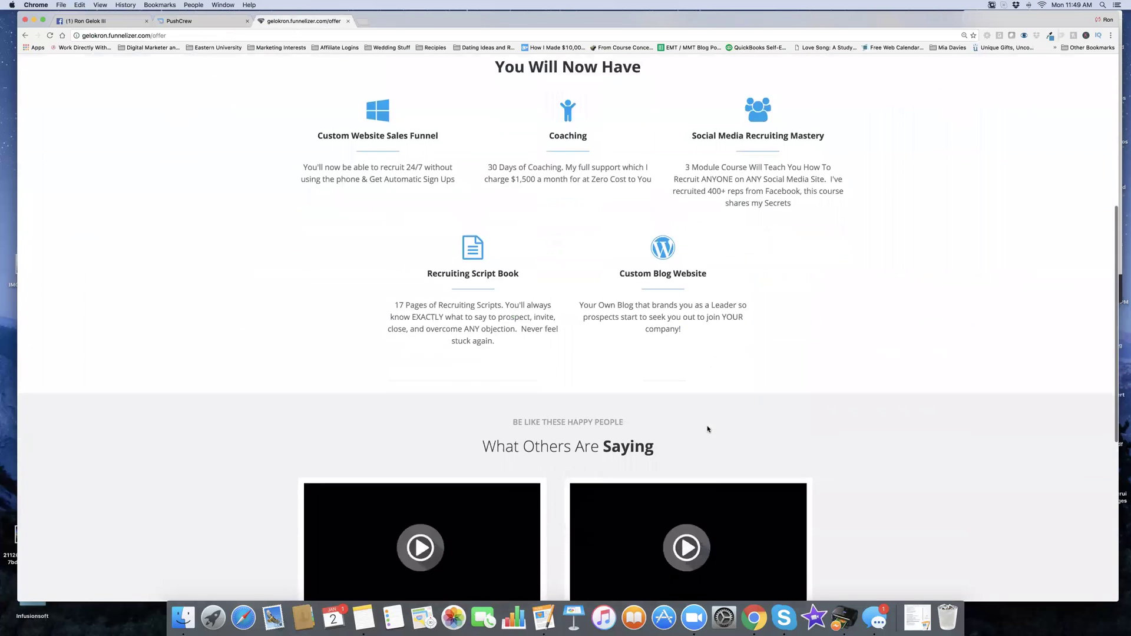
pyautogui.scroll(-5, 709, 434)
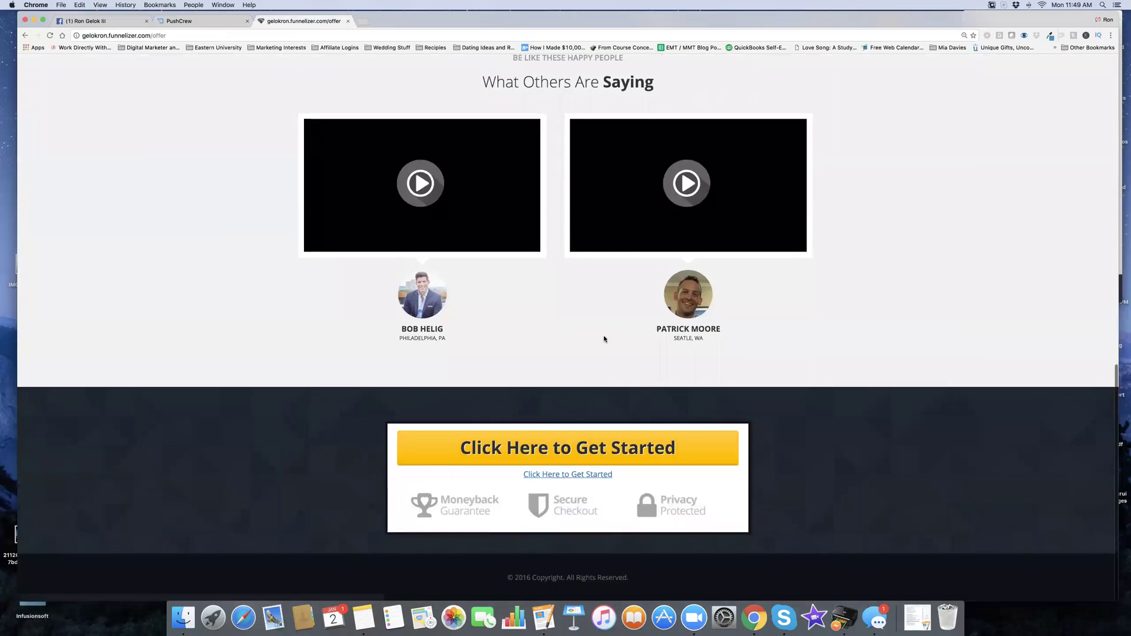
pyautogui.scroll(4, 603, 337)
pyautogui.scroll(8, 601, 337)
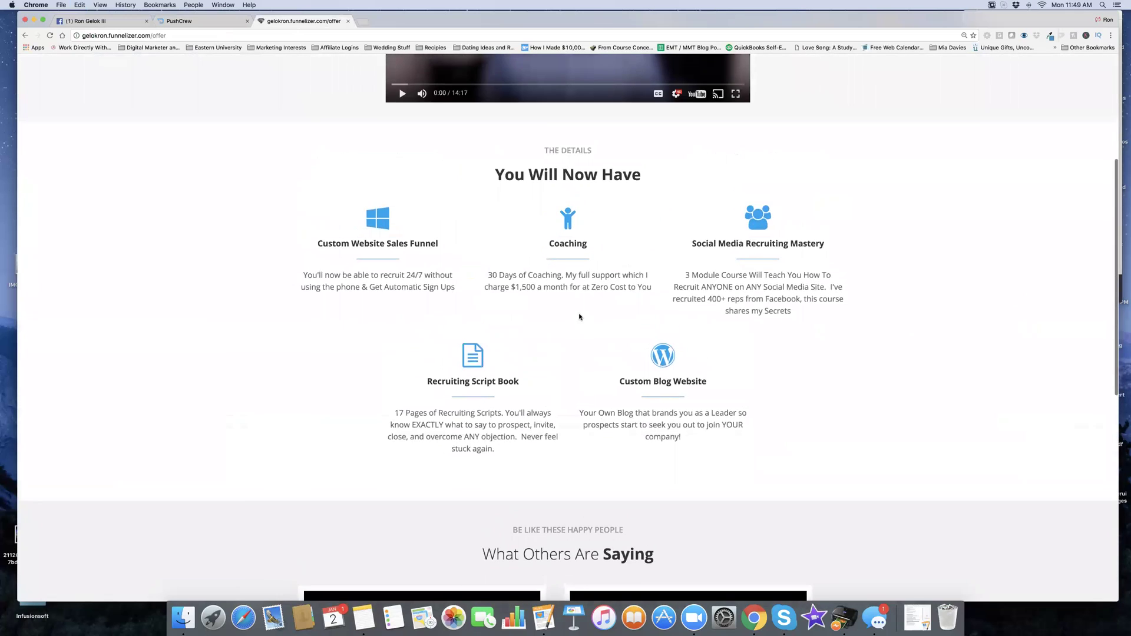
pyautogui.scroll(3, 579, 316)
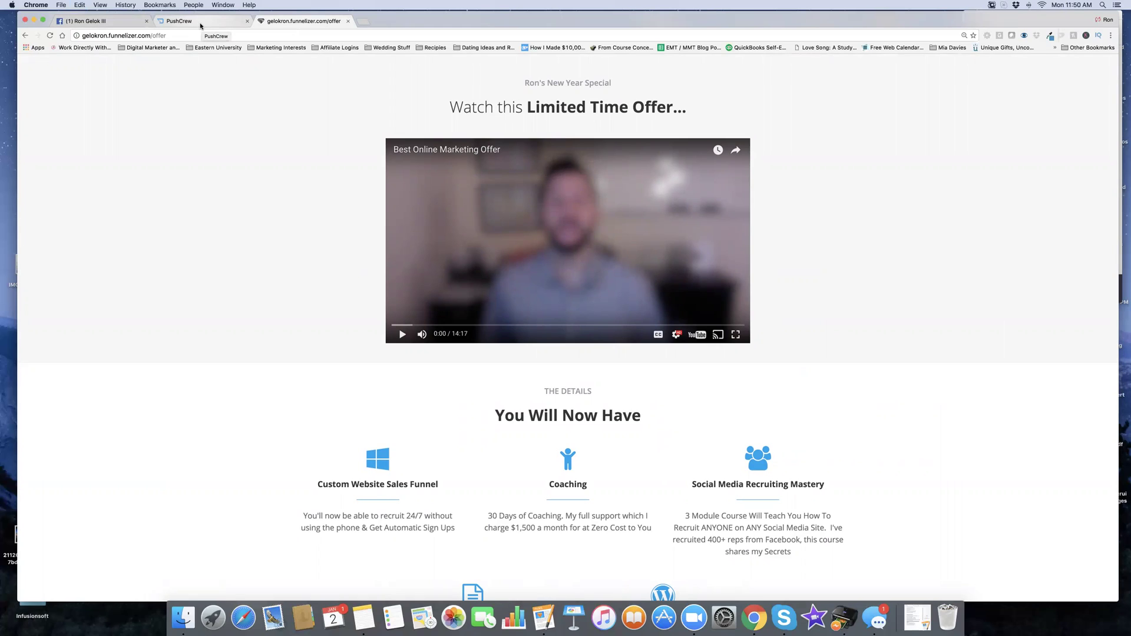
# Review the completed notification form down to the Send Notification button
pyautogui.click(200, 23)
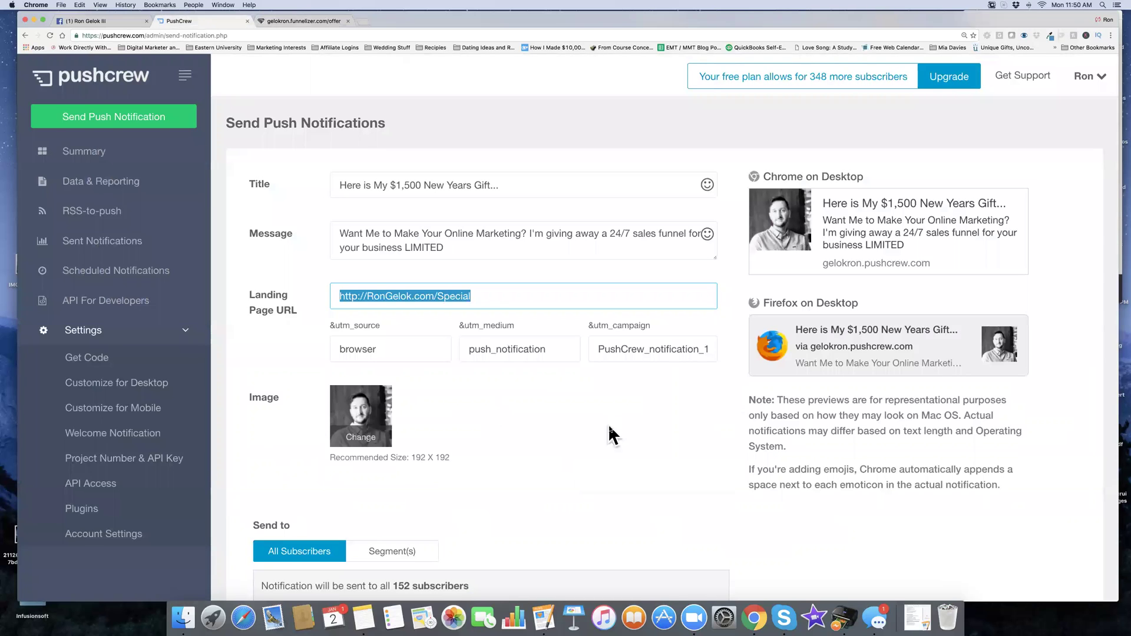
pyautogui.click(527, 387)
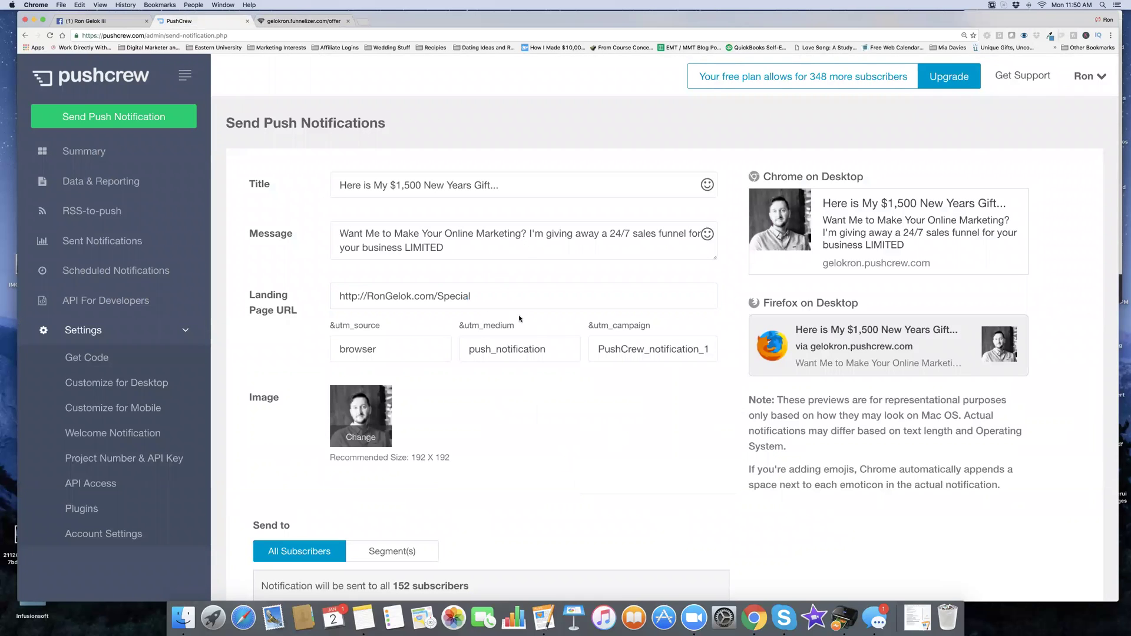
pyautogui.scroll(-5, 554, 386)
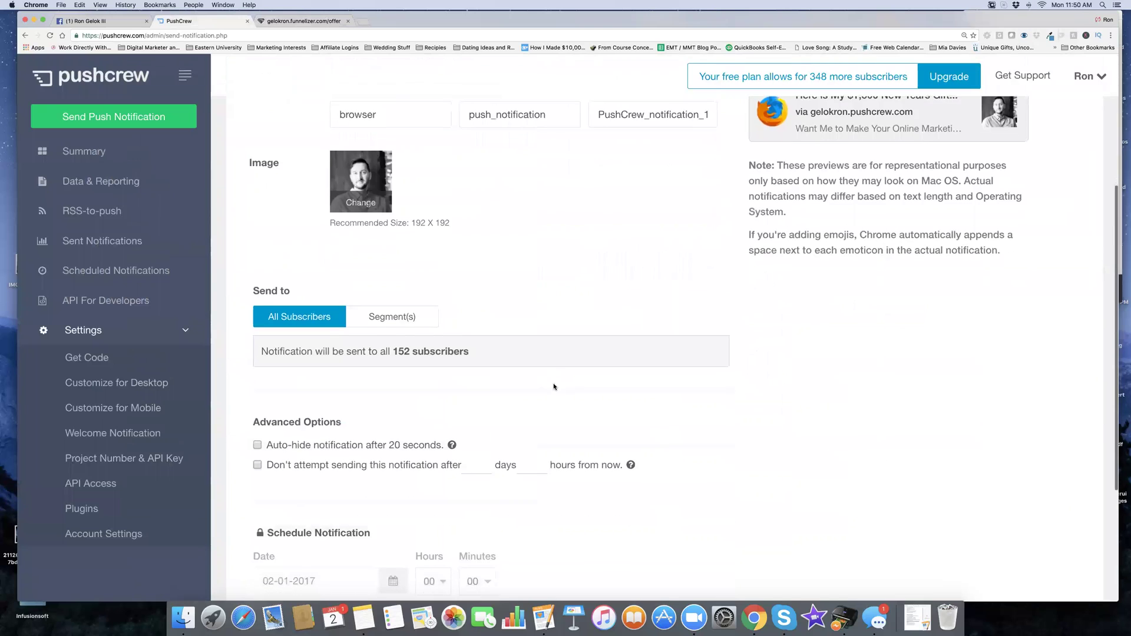
pyautogui.scroll(-4, 554, 386)
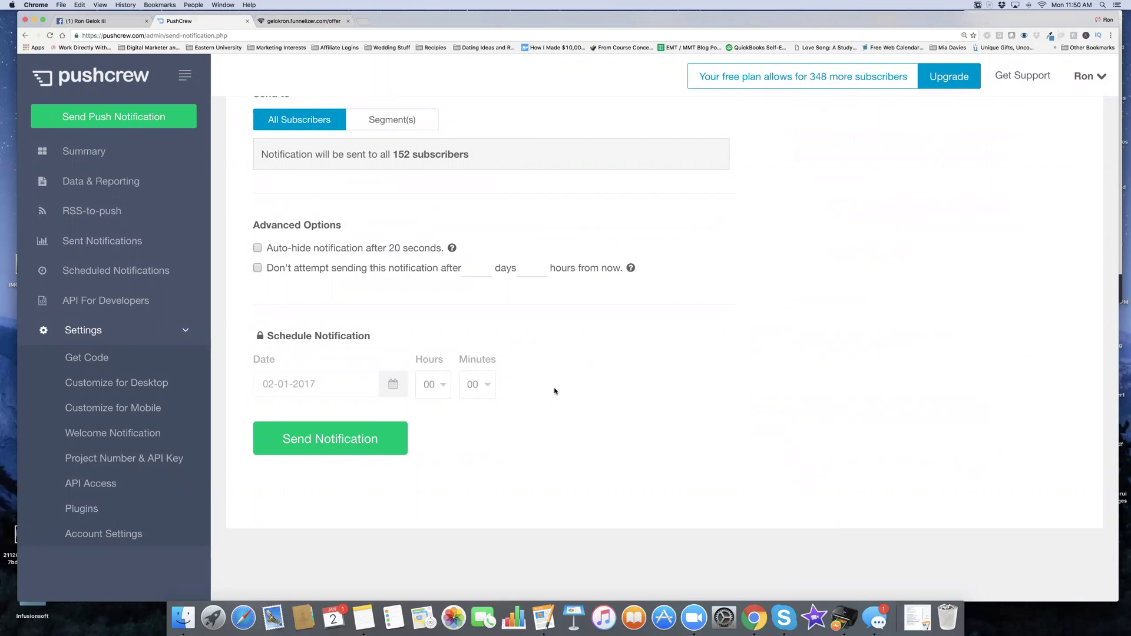
pyautogui.scroll(10, 554, 391)
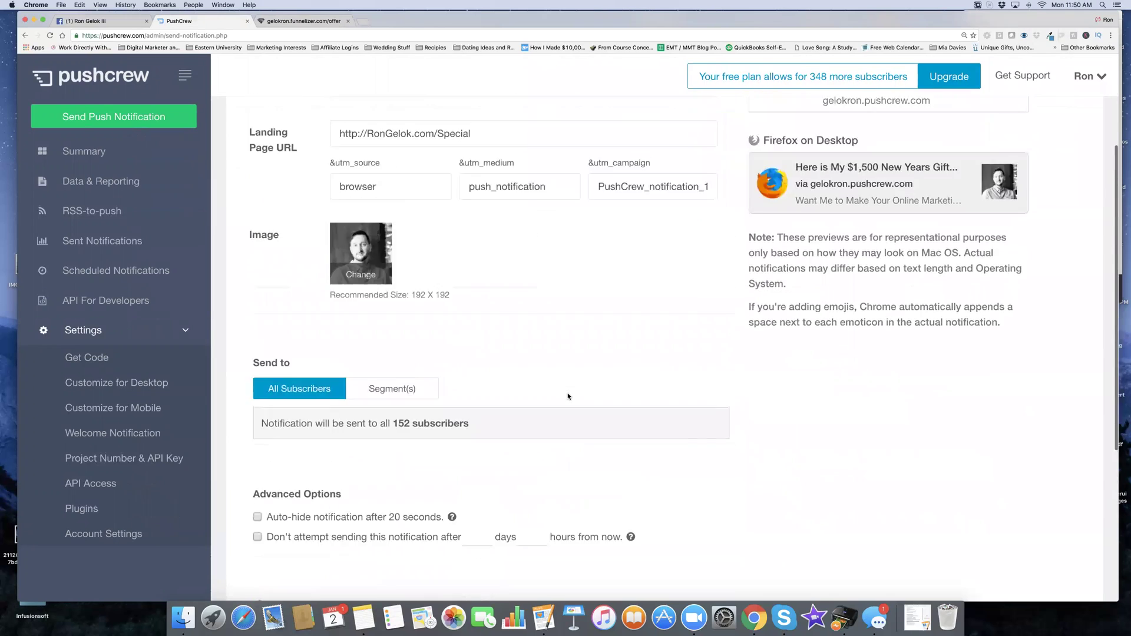
pyautogui.scroll(-10, 567, 396)
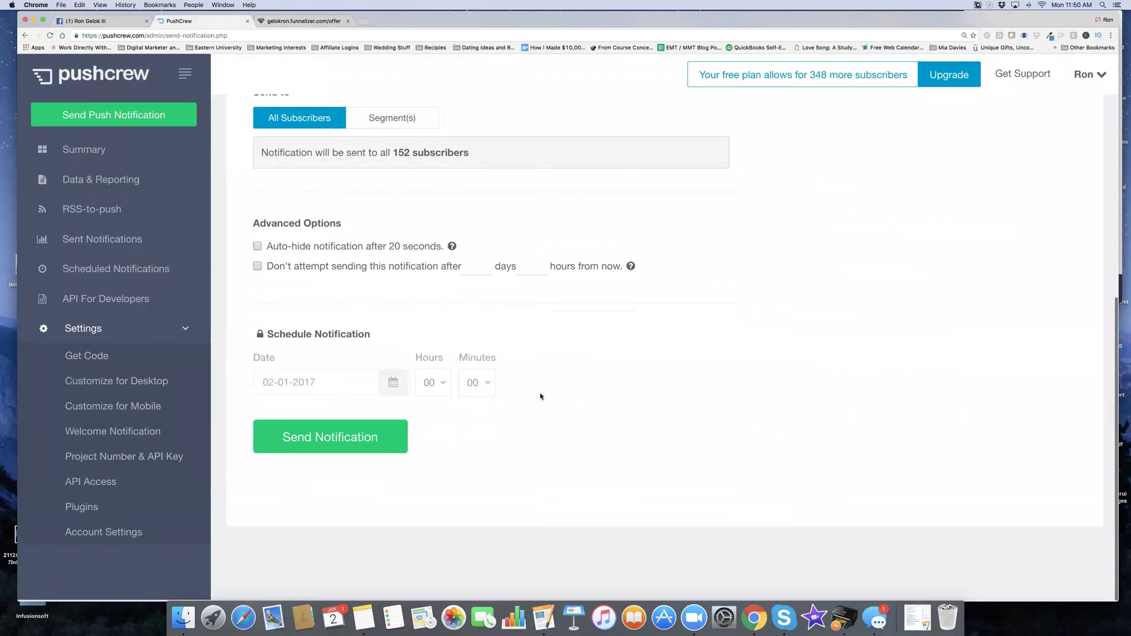
# Send and confirm the New Year gift notification, then close the success message
pyautogui.click(335, 443)
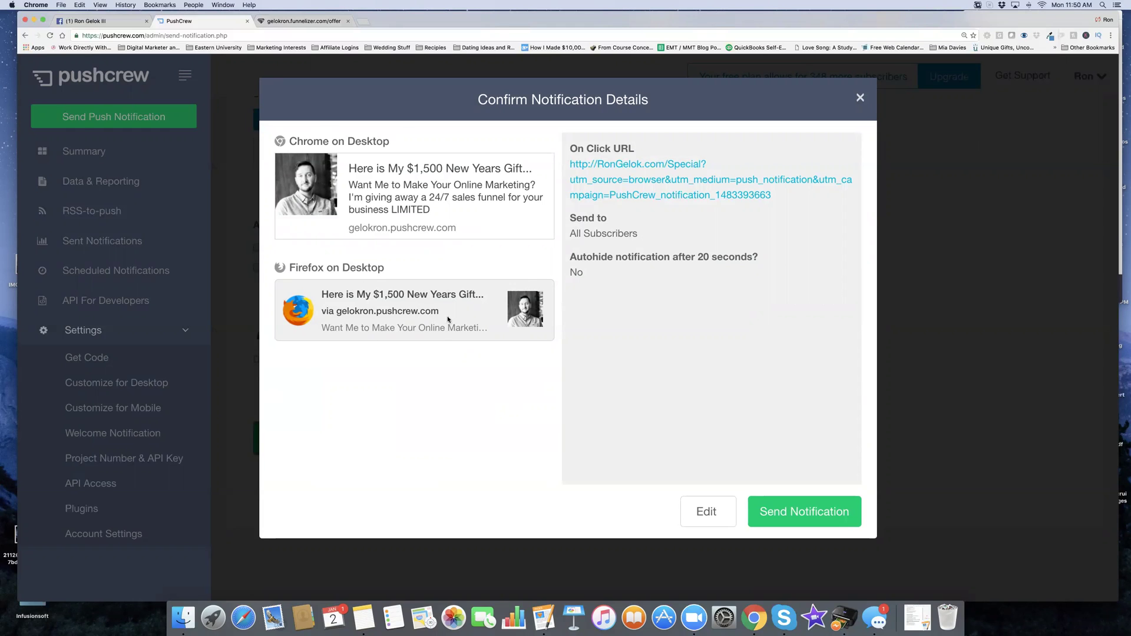
pyautogui.click(795, 521)
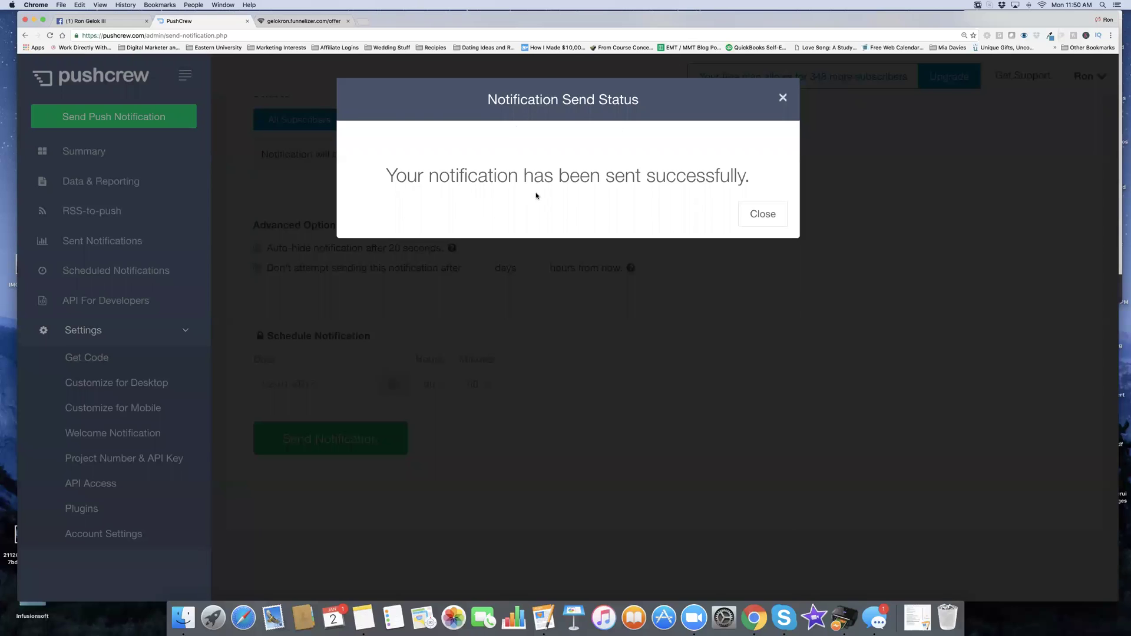
pyautogui.click(765, 218)
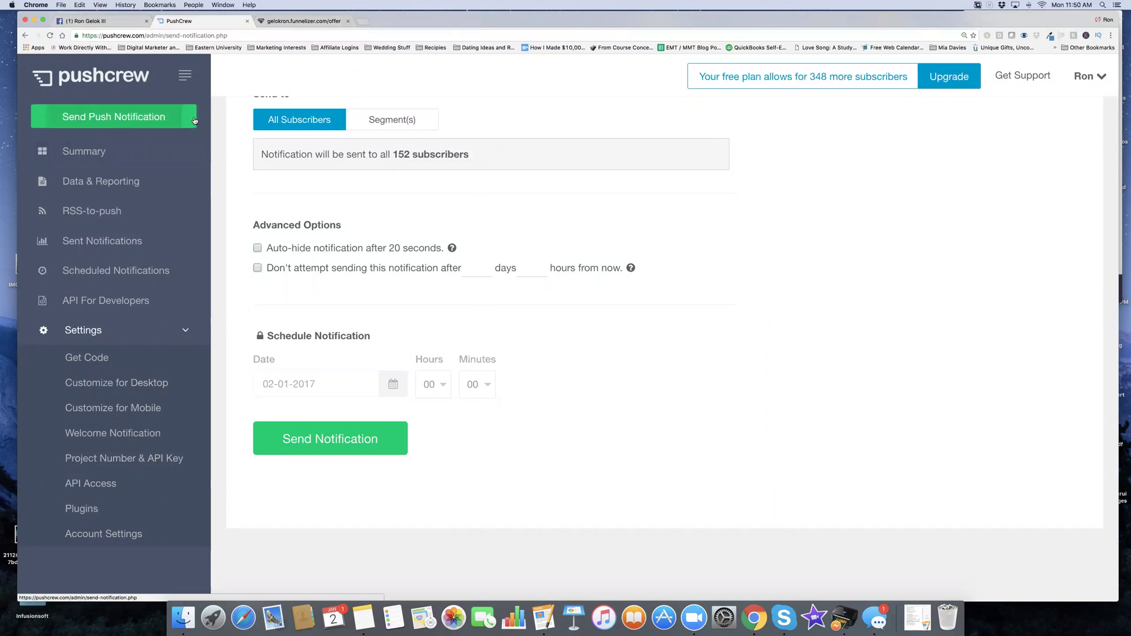
# Go to rongelok.com/pushcrew in the current tab to load the blog's home page
pyautogui.click(269, 36)
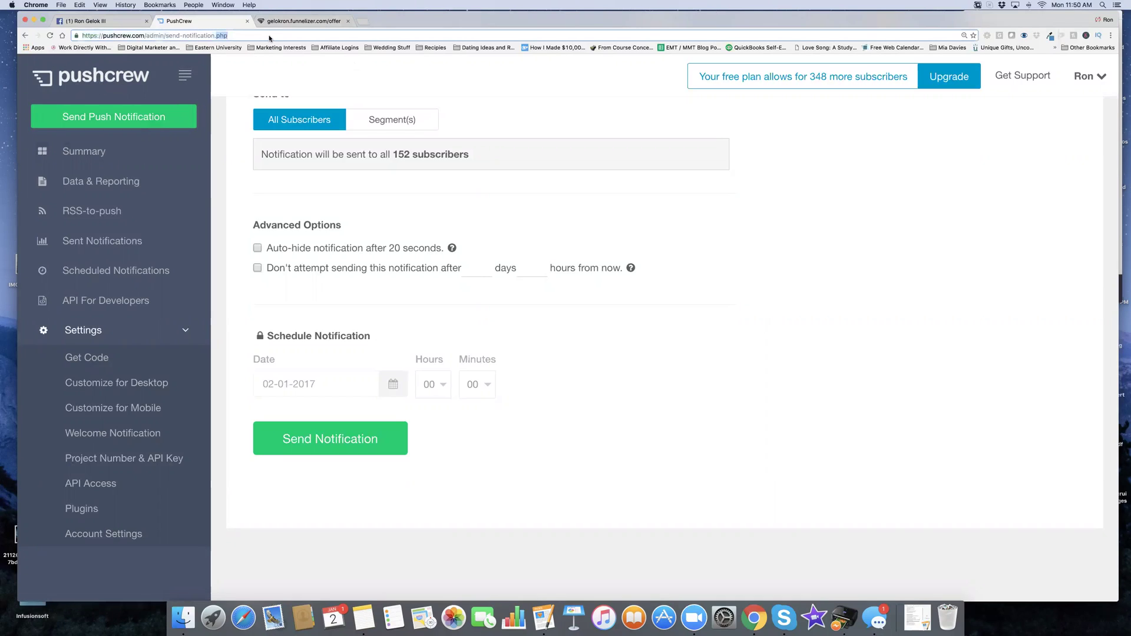
pyautogui.write('ro')
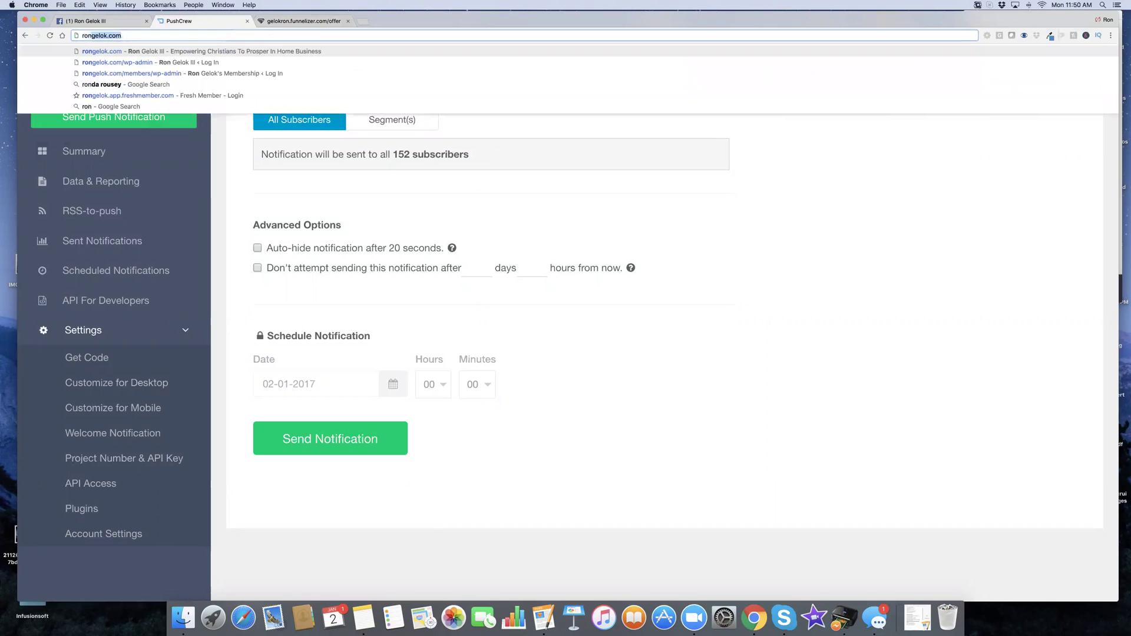
pyautogui.write('ngelok.com/pus')
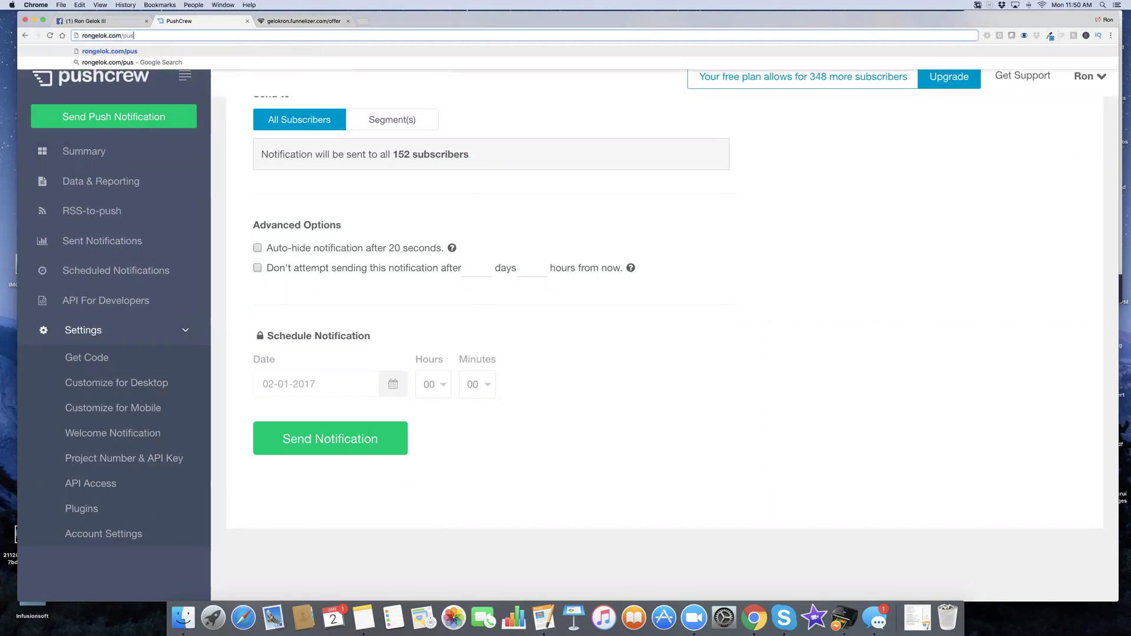
pyautogui.write('hcrew')
pyautogui.press('Return')
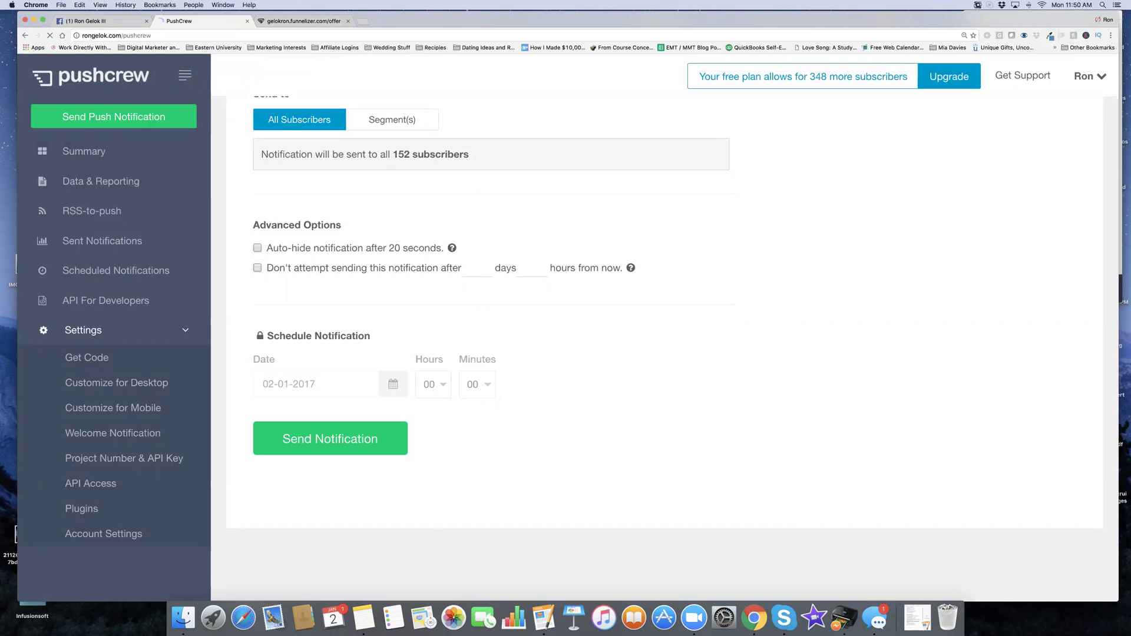